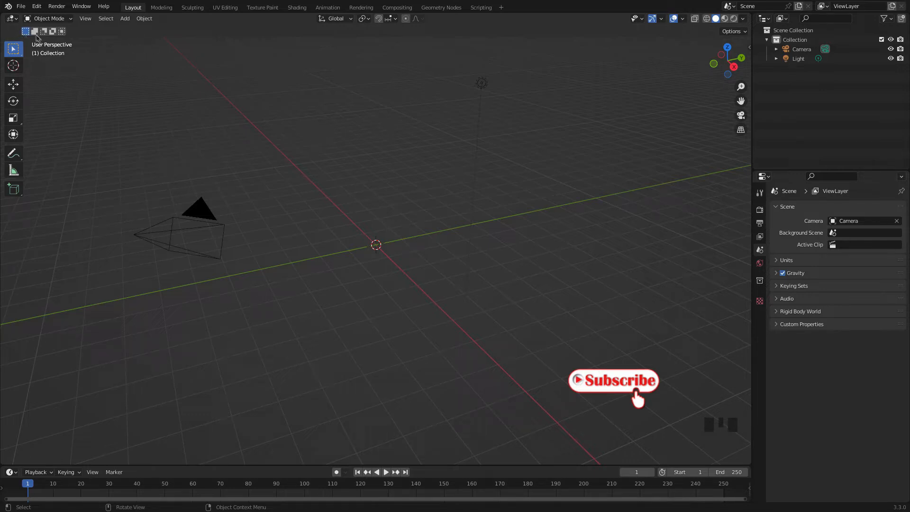
Import the vector file youtube subscribe.svg from the blender materials folder on the Desktop
{"action": "left_click", "coordinate": [21, 7]}
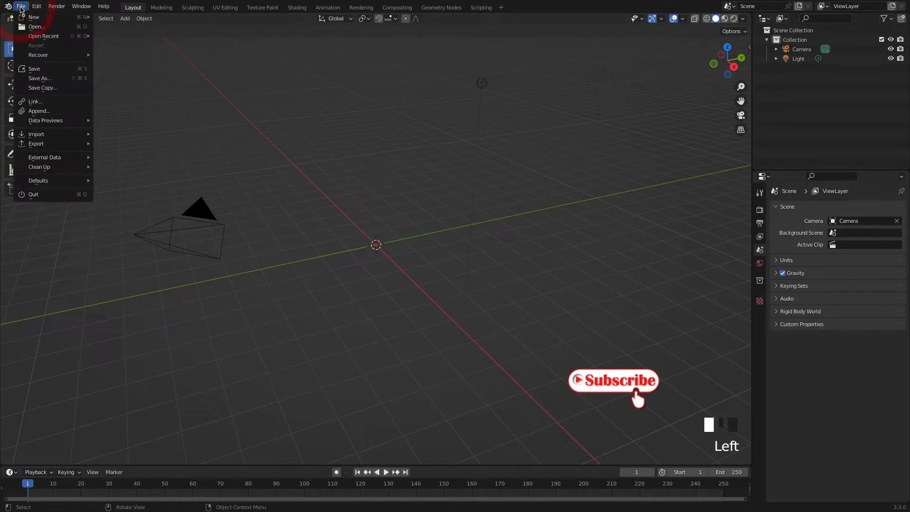
{"action": "mouse_move", "coordinate": [52, 138]}
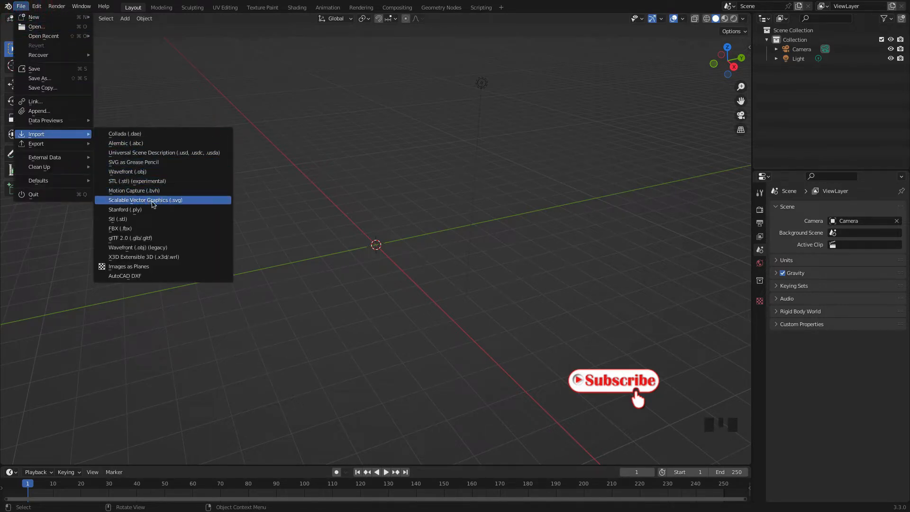
{"action": "left_click", "coordinate": [150, 201]}
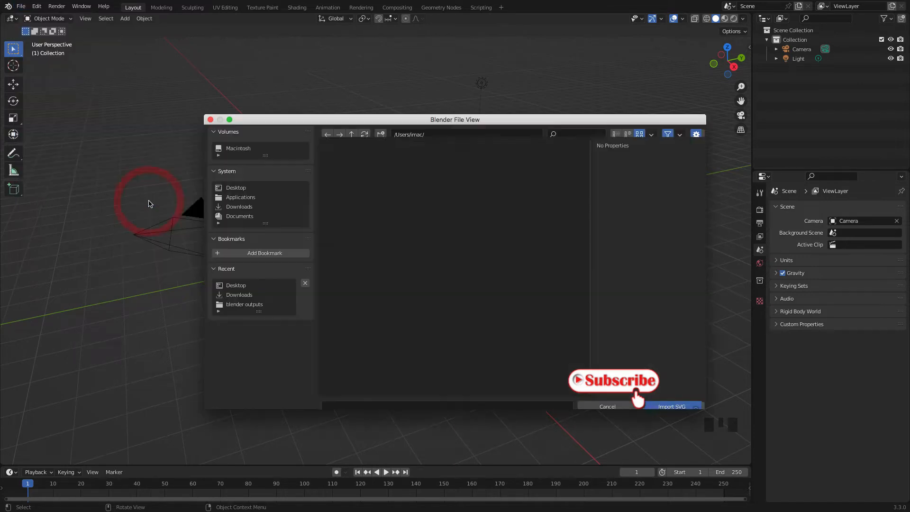
{"action": "left_click", "coordinate": [234, 190]}
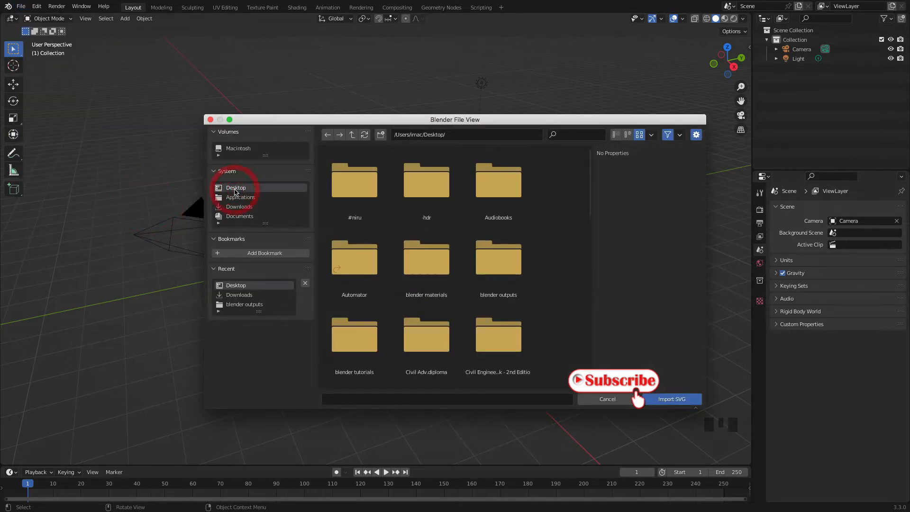
{"action": "left_click", "coordinate": [444, 268]}
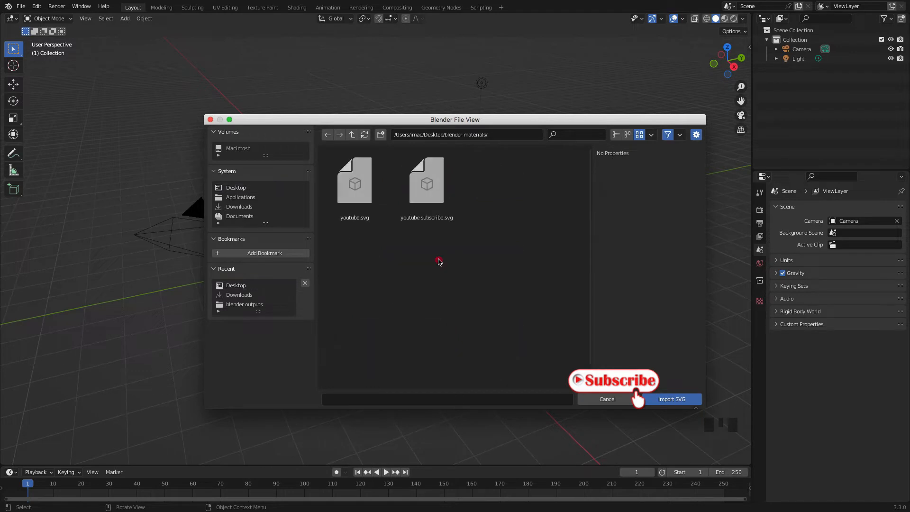
{"action": "left_click", "coordinate": [429, 184]}
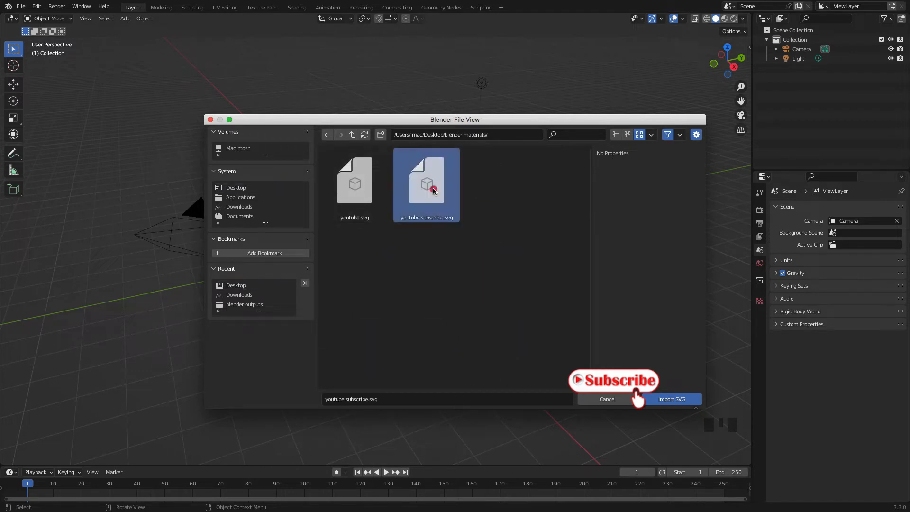
{"action": "left_click", "coordinate": [668, 398]}
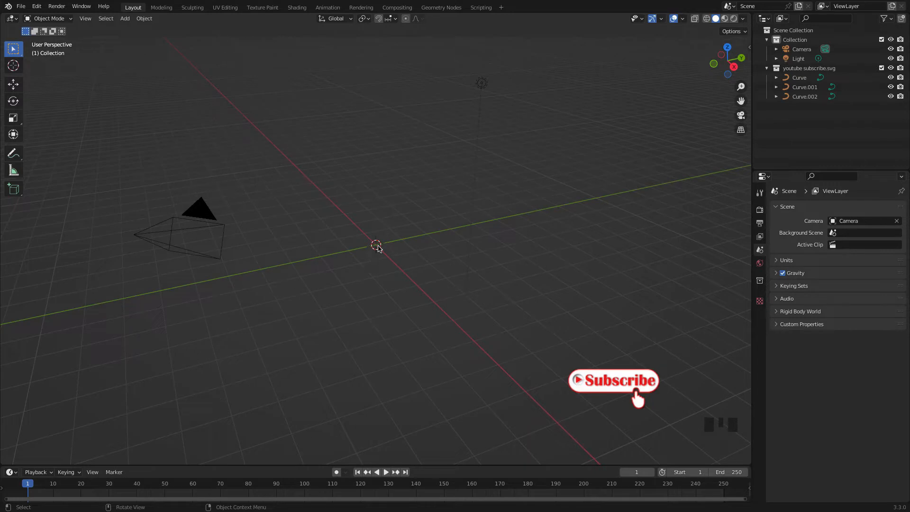
Scale the three imported logo curves up together to a scale of about 427
{"action": "scroll", "coordinate": [377, 246], "scroll_direction": "up", "scroll_amount": 20}
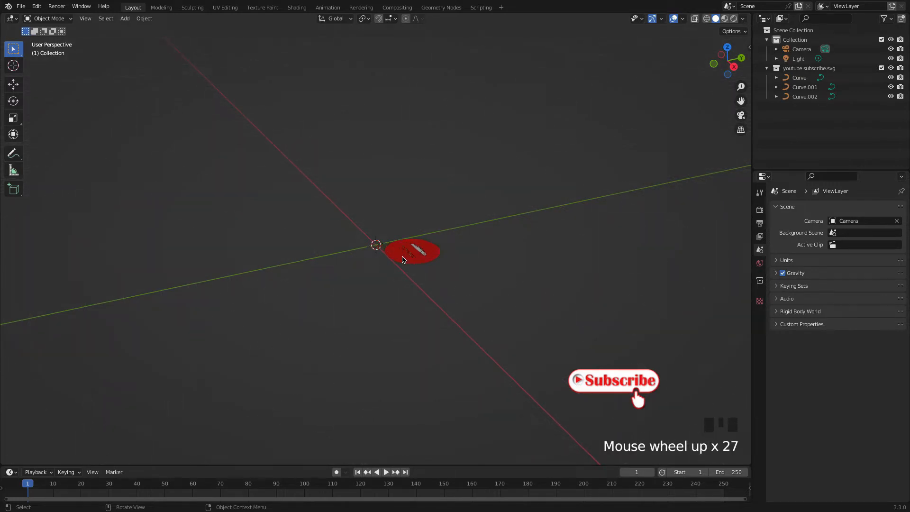
{"action": "middle_click_drag", "start_coordinate": [403, 259], "coordinate": [379, 265]}
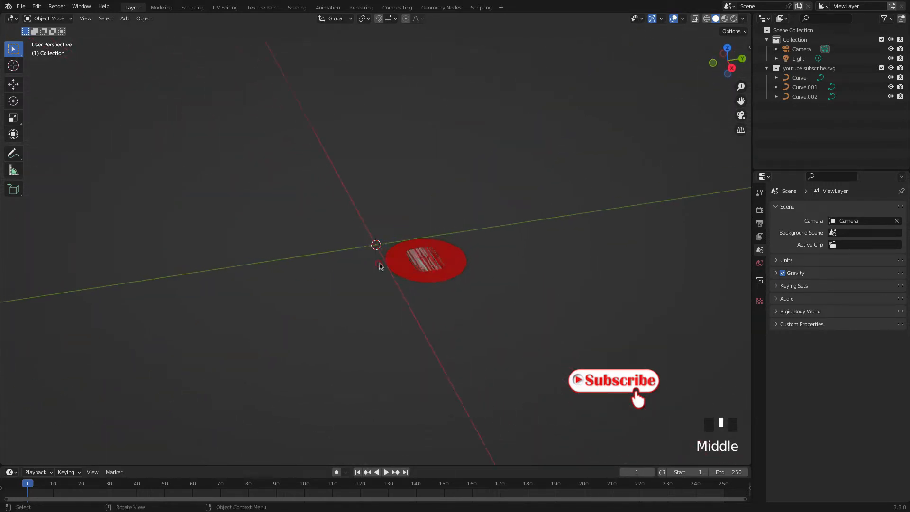
{"action": "left_click_drag", "start_coordinate": [482, 290], "coordinate": [390, 207]}
{"action": "key", "text": "s"}
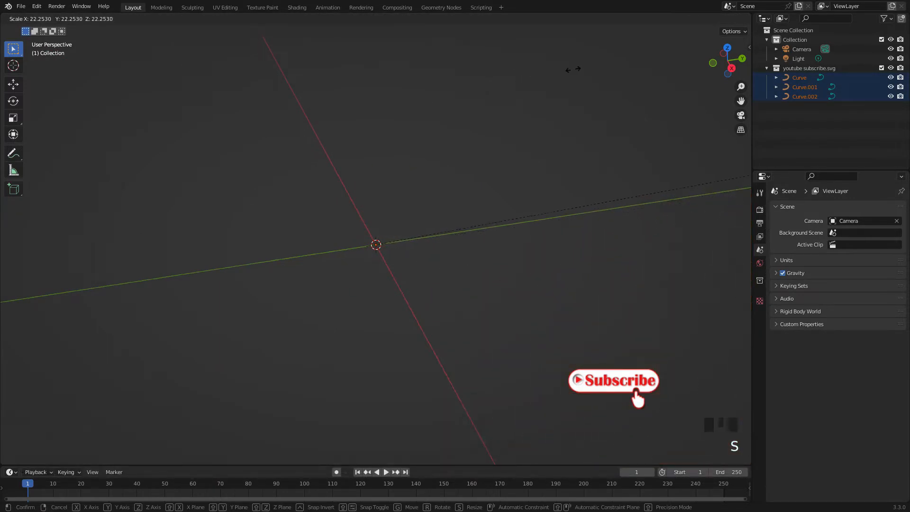
{"action": "left_click", "coordinate": [587, 70]}
{"action": "scroll", "coordinate": [333, 209], "scroll_direction": "down", "scroll_amount": 10}
{"action": "scroll", "coordinate": [290, 192], "scroll_direction": "down", "scroll_amount": 12}
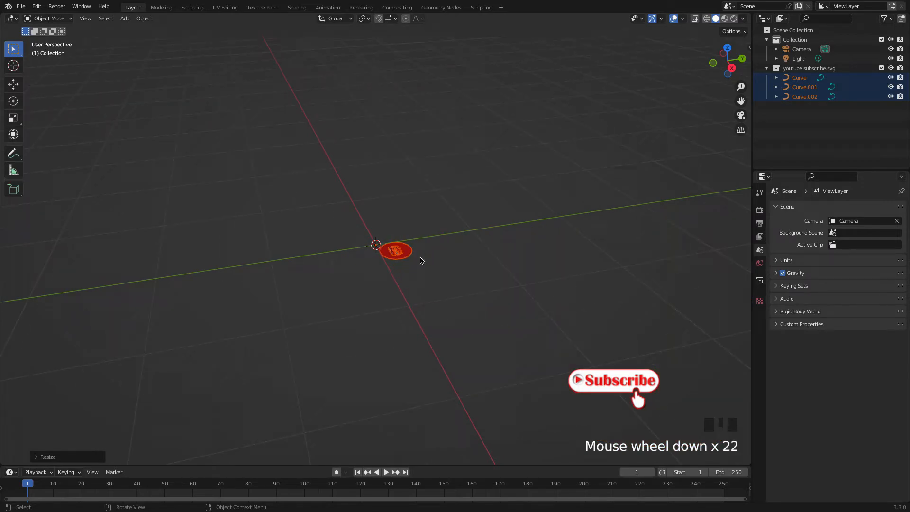
{"action": "key", "text": "s"}
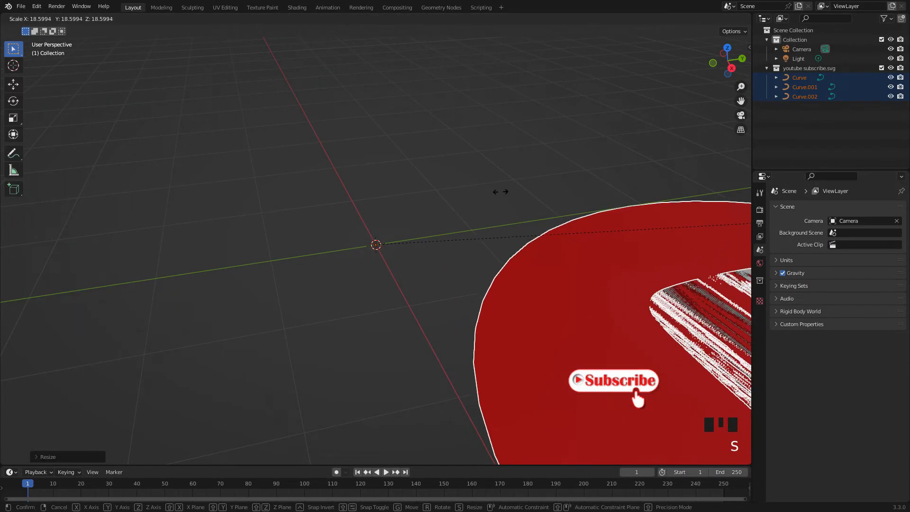
{"action": "left_click", "coordinate": [503, 189]}
{"action": "scroll", "coordinate": [345, 193], "scroll_direction": "down", "scroll_amount": 9}
Select the imported curves one at a time to check which part of the logo each one forms
{"action": "middle_click_drag", "start_coordinate": [345, 193], "coordinate": [480, 284]}
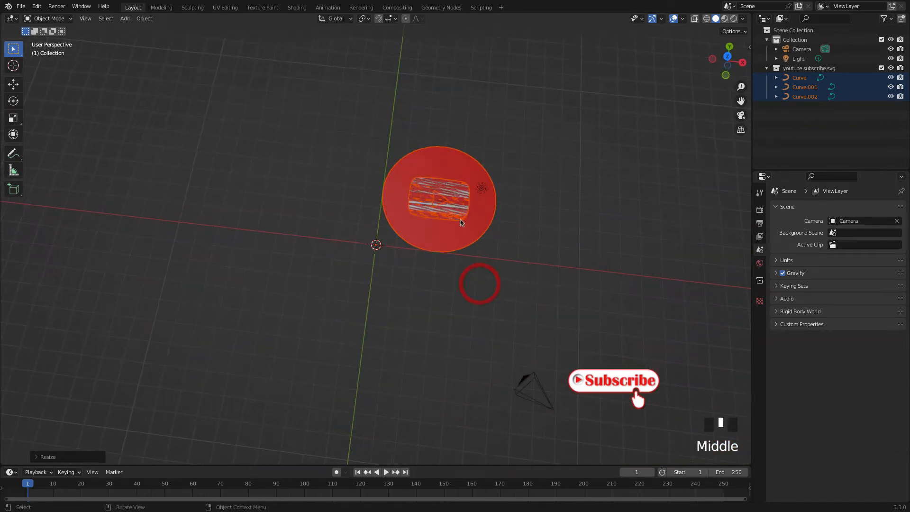
{"action": "scroll", "coordinate": [460, 222], "scroll_direction": "up", "scroll_amount": 2}
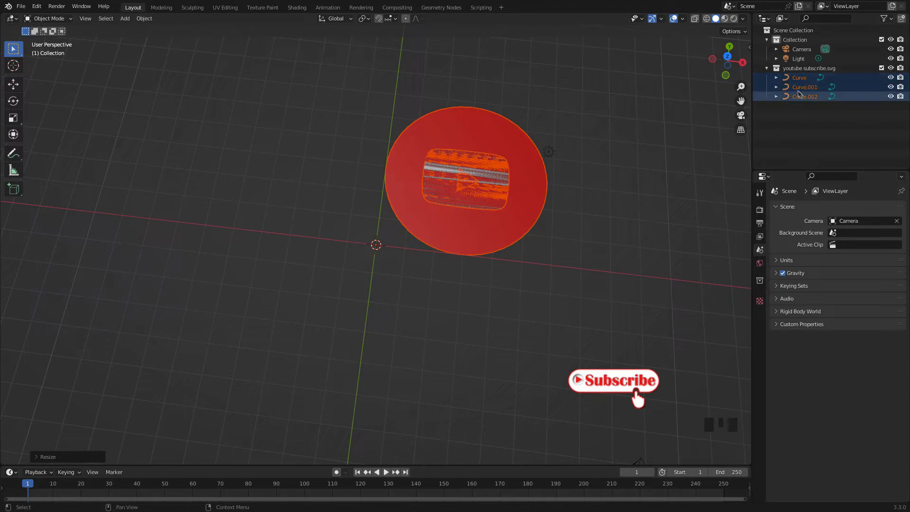
{"action": "left_click", "coordinate": [521, 134]}
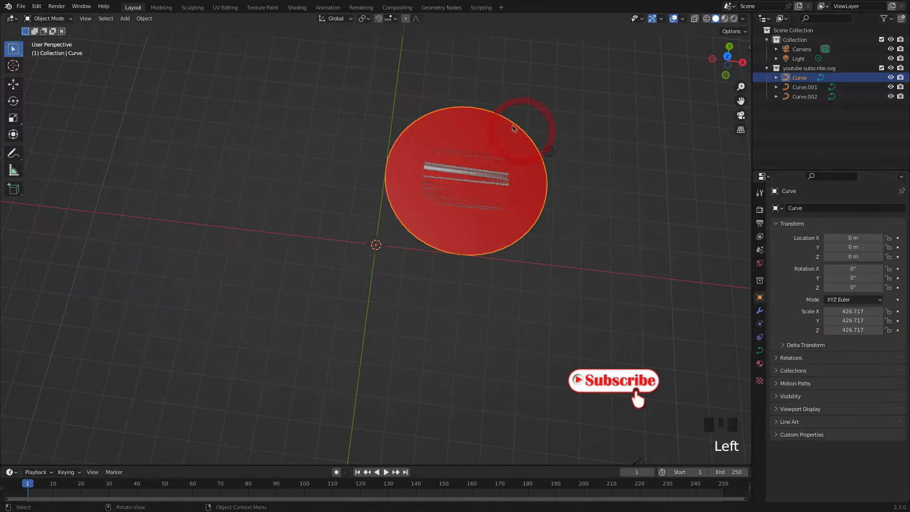
{"action": "left_click", "coordinate": [497, 157]}
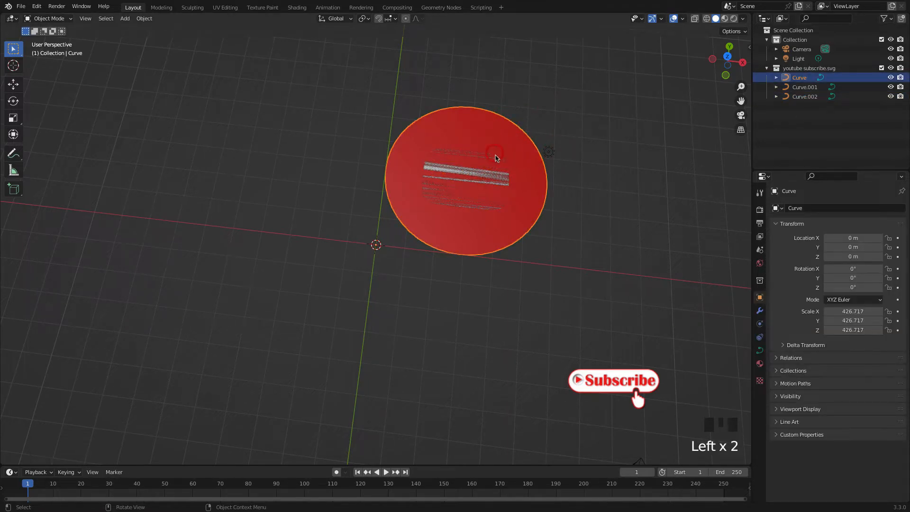
{"action": "left_click", "coordinate": [497, 161]}
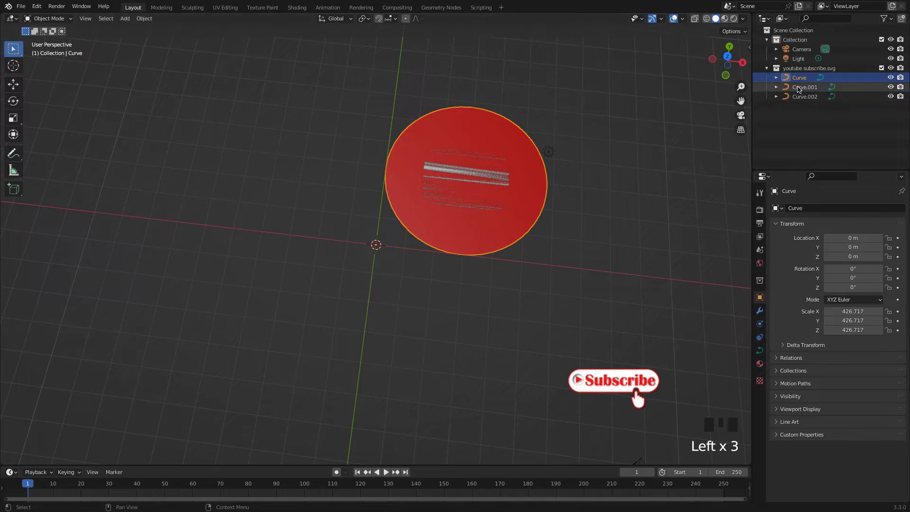
{"action": "left_click", "coordinate": [801, 87]}
{"action": "left_click", "coordinate": [805, 98]}
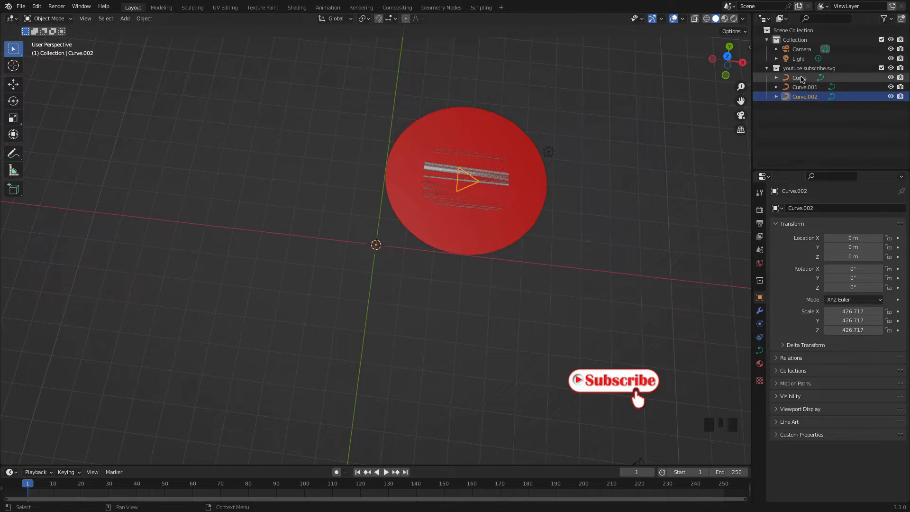
Rename the large red circle curve as outer
{"action": "left_click", "coordinate": [800, 78]}
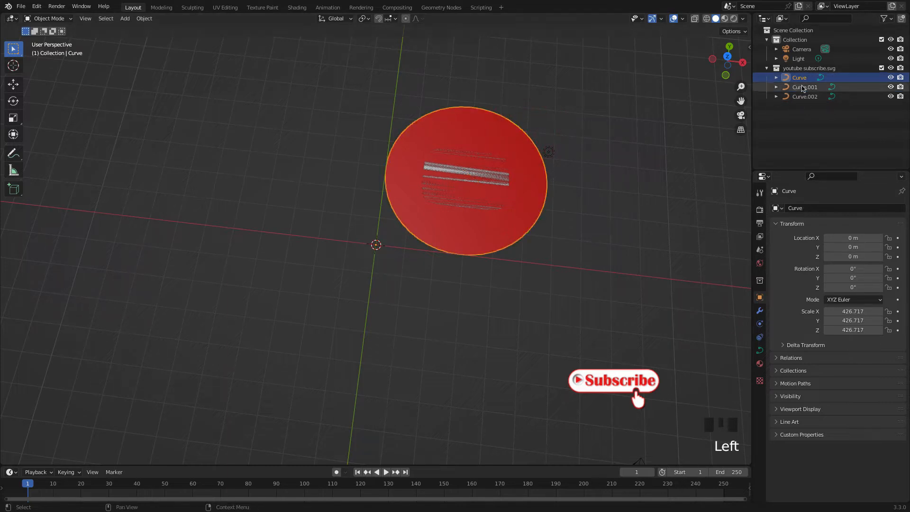
{"action": "left_click", "coordinate": [802, 79]}
{"action": "double_click", "coordinate": [803, 79]}
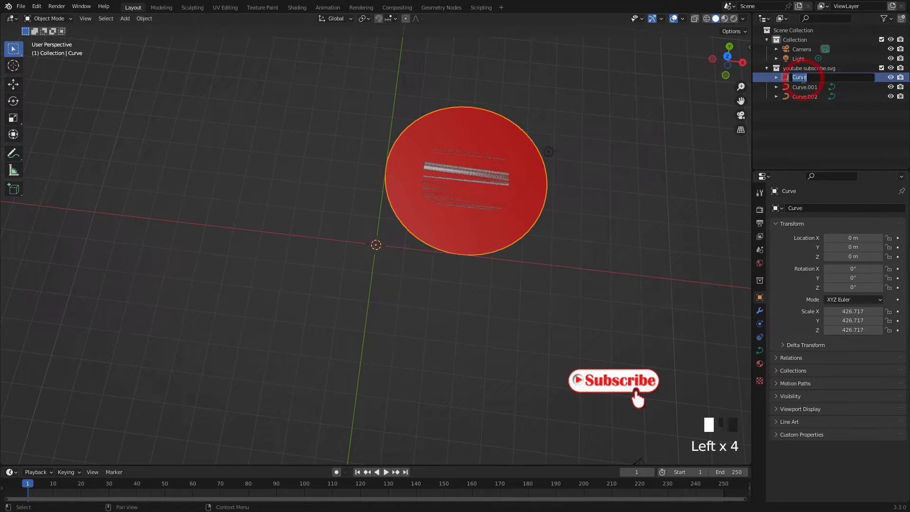
{"action": "type", "text": "outer"}
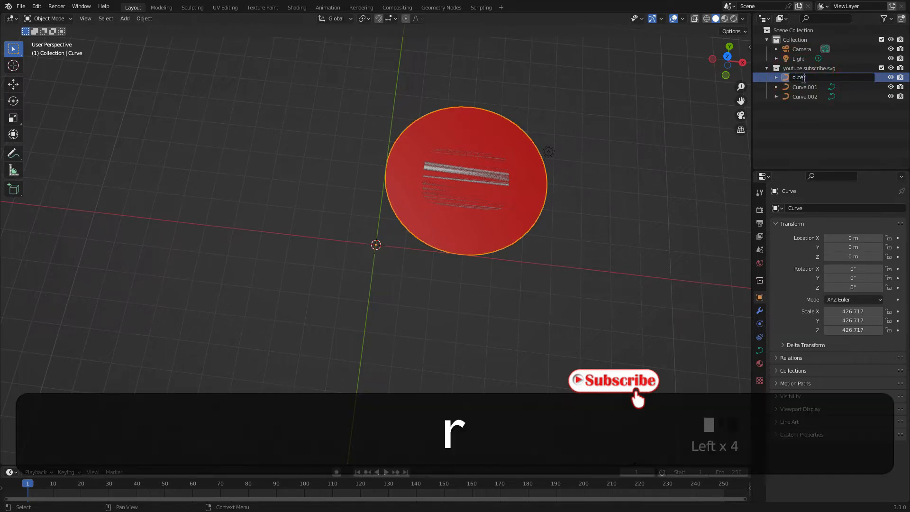
{"action": "left_click", "coordinate": [799, 116]}
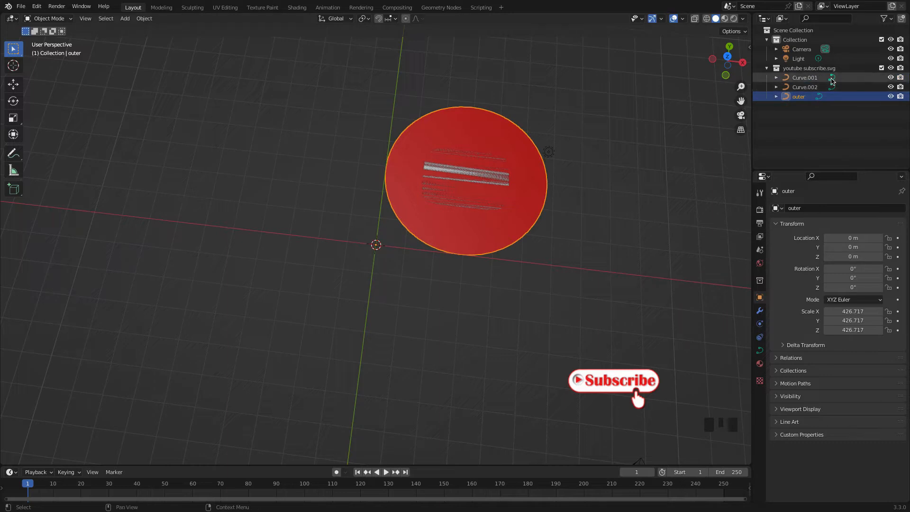
Rename the rounded rectangle curve, Curve.001, as button
{"action": "left_click", "coordinate": [800, 82]}
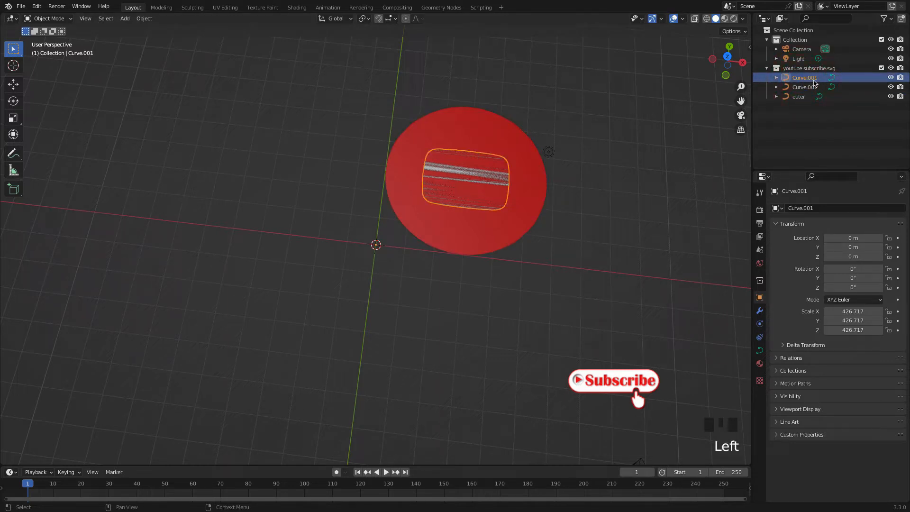
{"action": "double_click", "coordinate": [801, 81]}
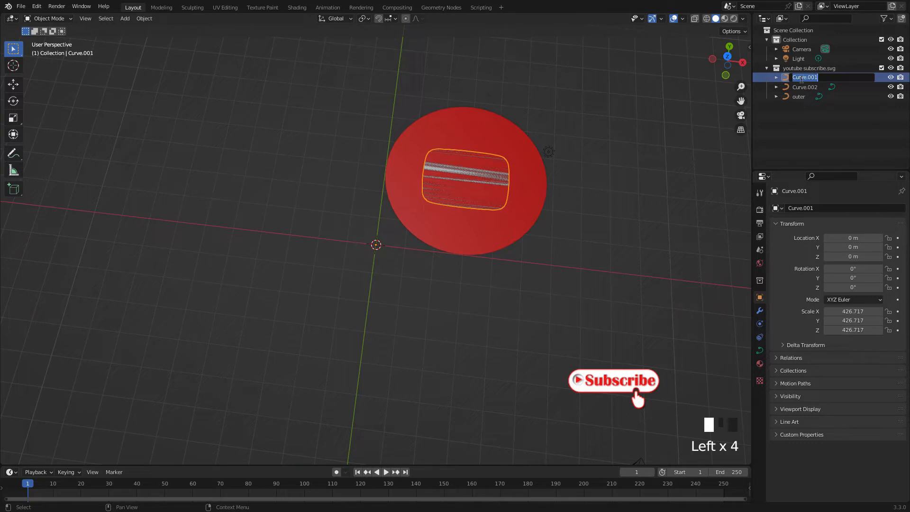
{"action": "type", "text": "bu"}
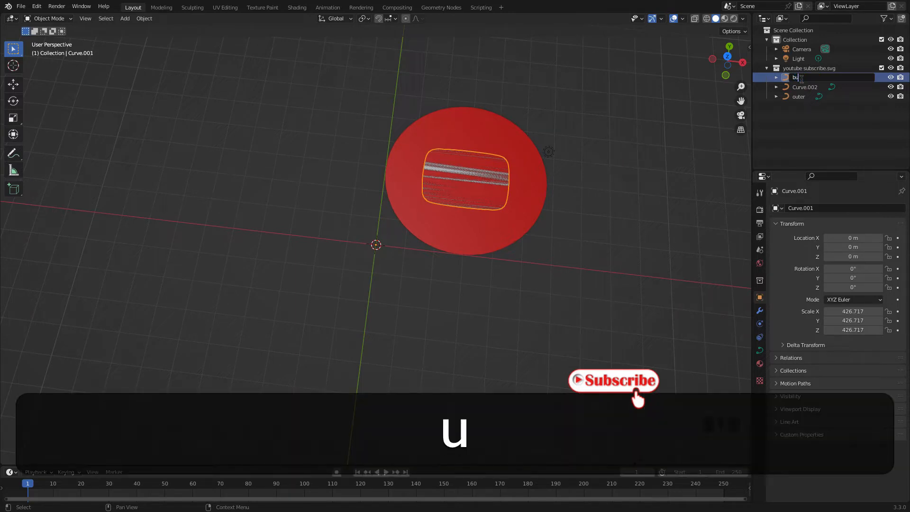
{"action": "type", "text": "tton"}
{"action": "left_click", "coordinate": [817, 102]}
Rename the play-symbol curve, Curve.002, as triangle
{"action": "left_click", "coordinate": [808, 89]}
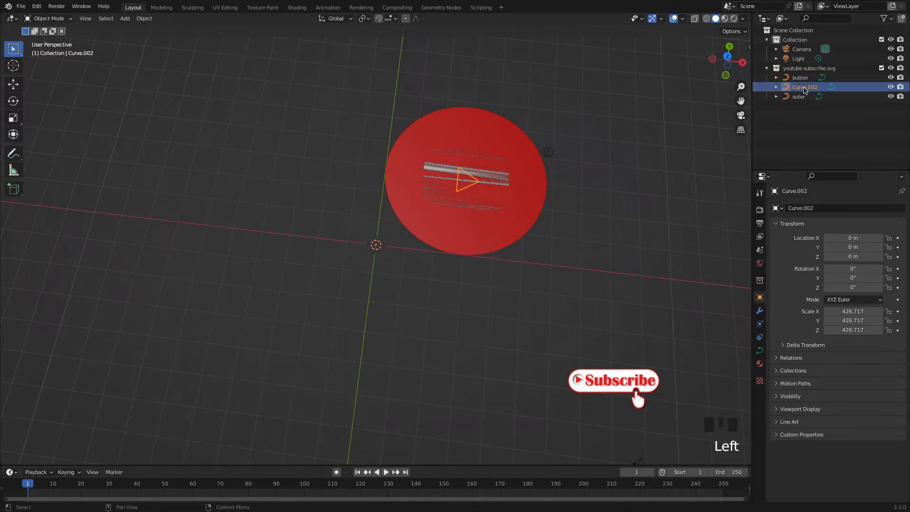
{"action": "double_click", "coordinate": [804, 88]}
{"action": "type", "text": "tria"}
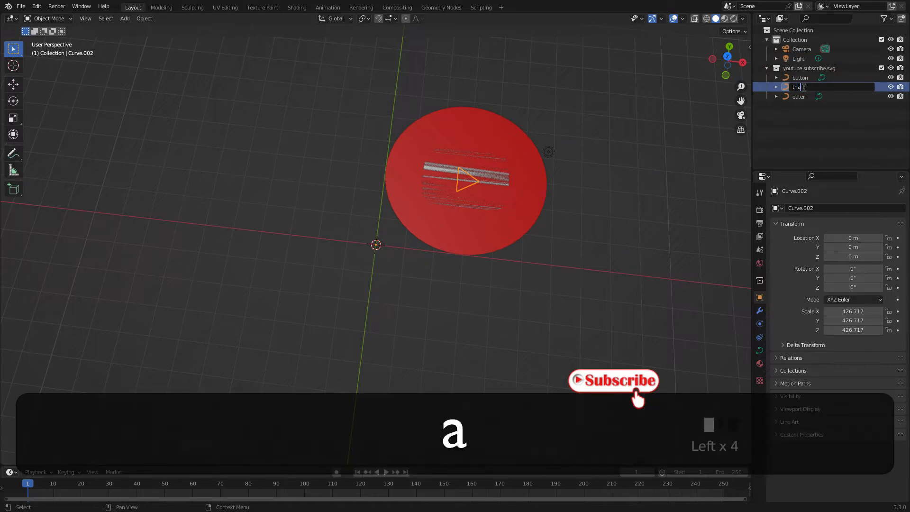
{"action": "type", "text": "ngli"}
{"action": "key", "text": "BackSpace"}
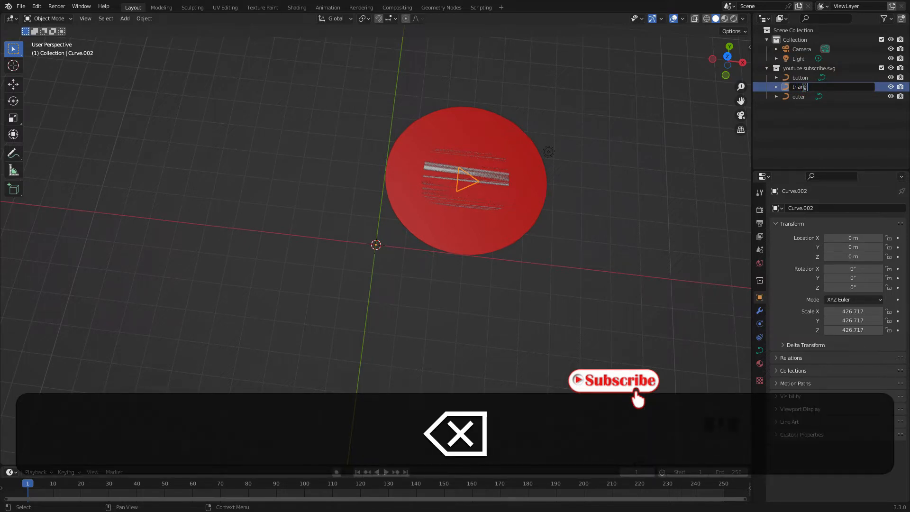
{"action": "type", "text": "e"}
{"action": "key", "text": "Return"}
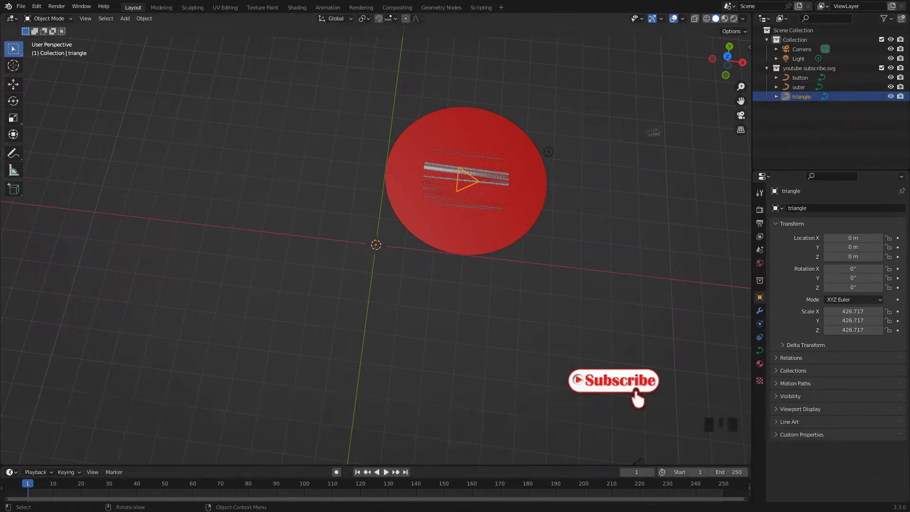
Select the outer, button and triangle curves in turn to check that each name matches its shape
{"action": "left_click", "coordinate": [612, 154]}
{"action": "left_click", "coordinate": [547, 177]}
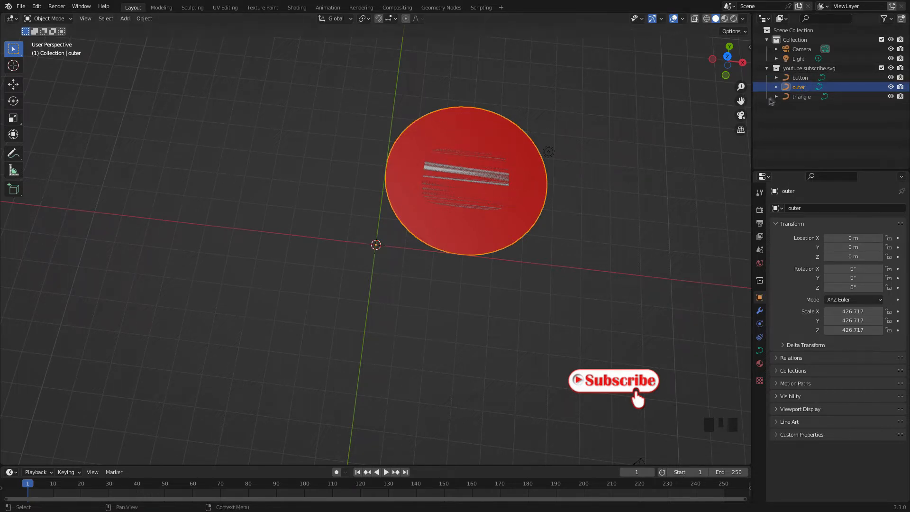
{"action": "left_click", "coordinate": [799, 78]}
{"action": "left_click", "coordinate": [801, 95]}
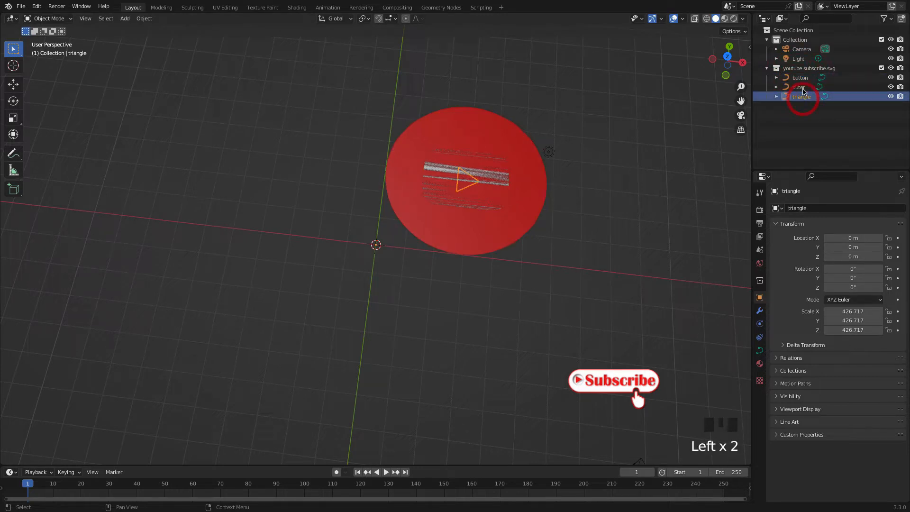
{"action": "left_click", "coordinate": [802, 86]}
{"action": "left_click", "coordinate": [801, 77]}
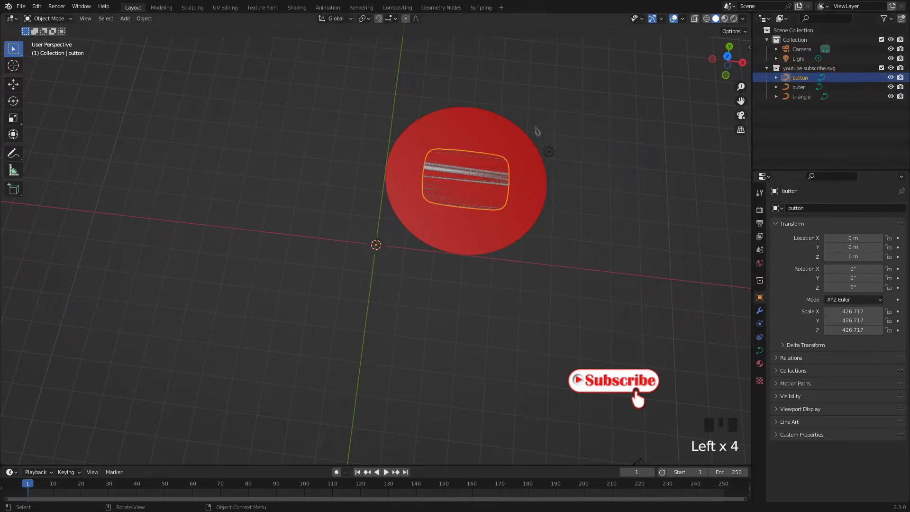
{"action": "left_click", "coordinate": [449, 172]}
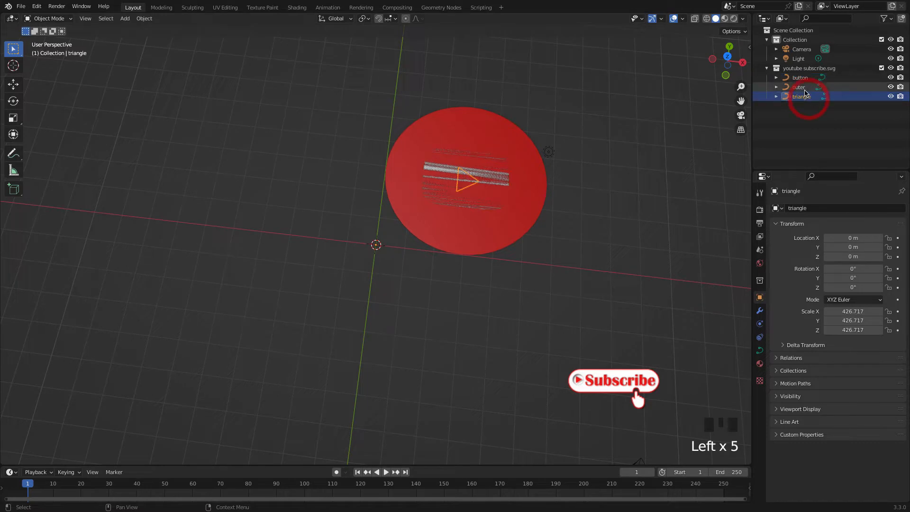
{"action": "left_click", "coordinate": [525, 157]}
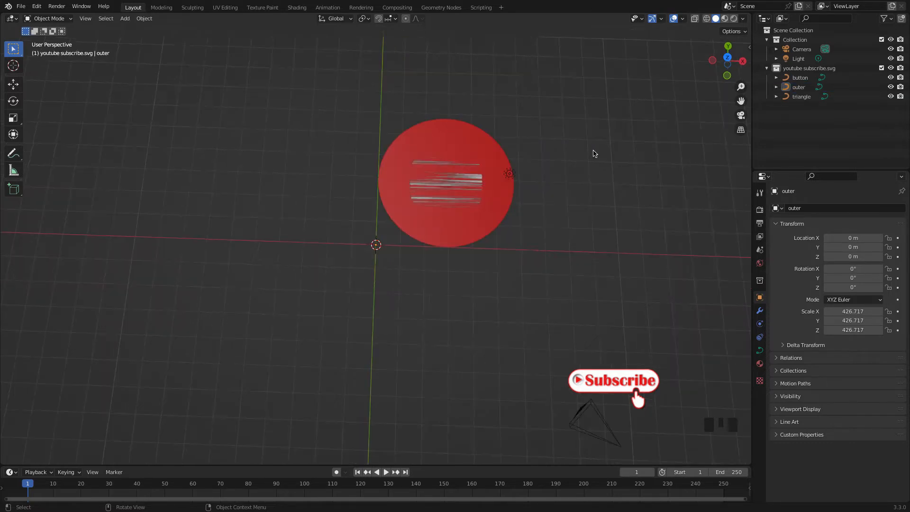
Try rotating the outer, button and triangle curves together with a Y rotation of -90°, and undo it
{"action": "middle_click_drag", "start_coordinate": [460, 229], "coordinate": [457, 222]}
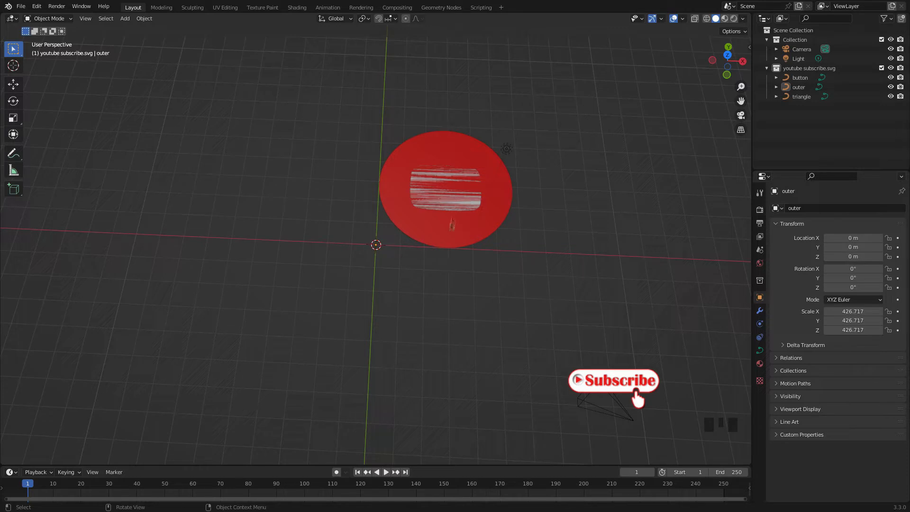
{"action": "left_click_drag", "start_coordinate": [450, 261], "coordinate": [411, 177]}
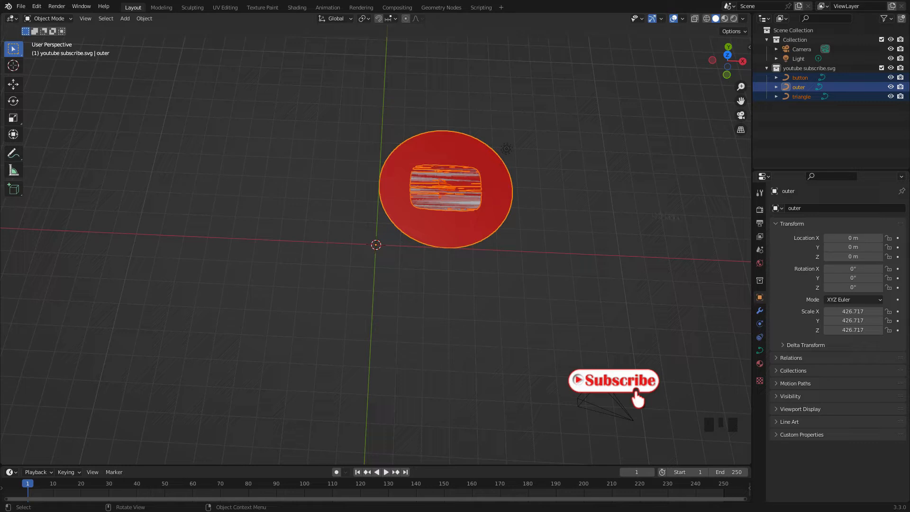
{"action": "left_click", "coordinate": [845, 279]}
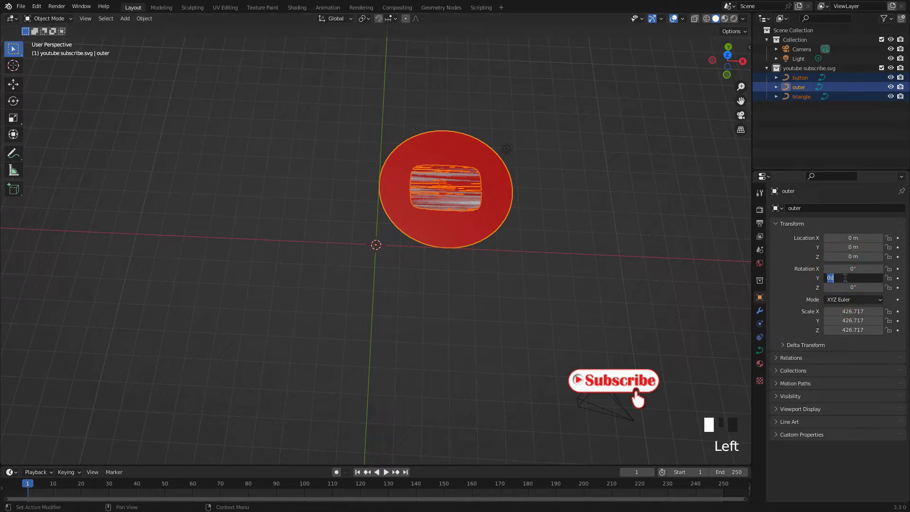
{"action": "type", "text": "-90"}
{"action": "key", "text": "Return"}
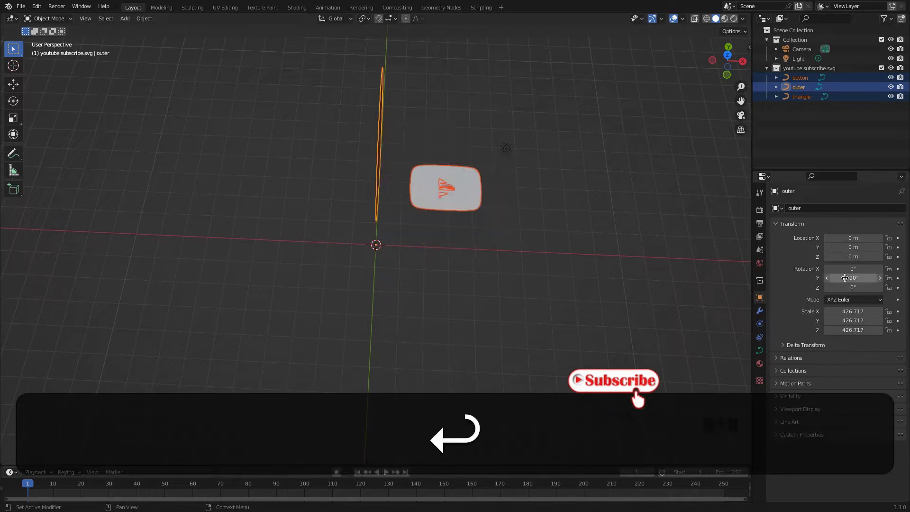
{"action": "middle_click_drag", "start_coordinate": [439, 137], "coordinate": [393, 138]}
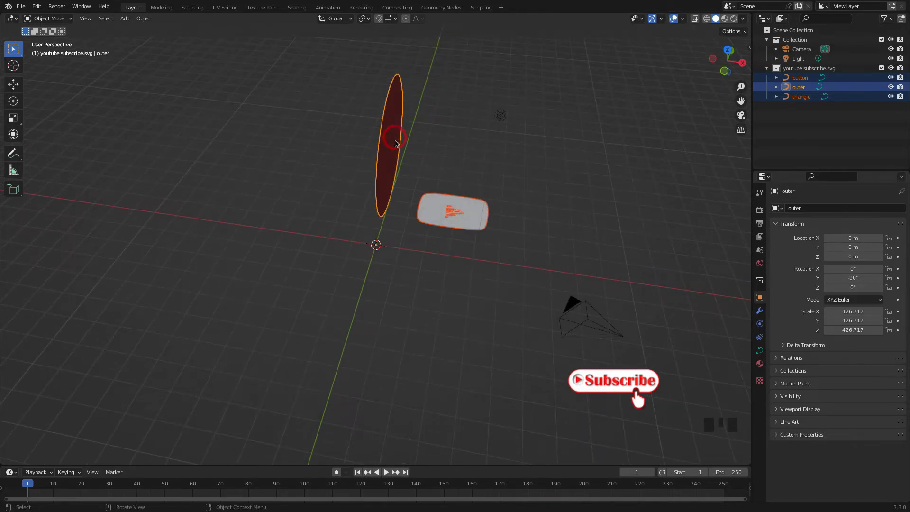
{"action": "left_click", "coordinate": [429, 209]}
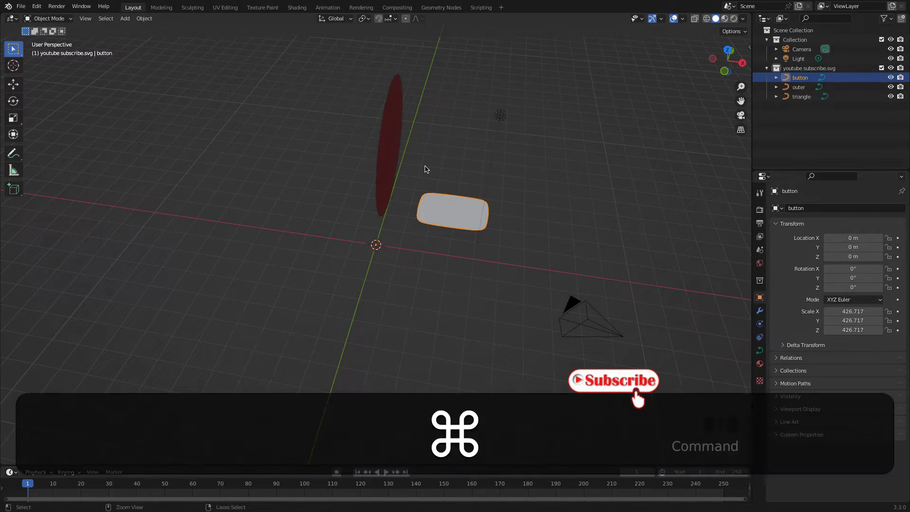
{"action": "key", "text": "super+z"}
{"action": "key", "text": "super+z"}
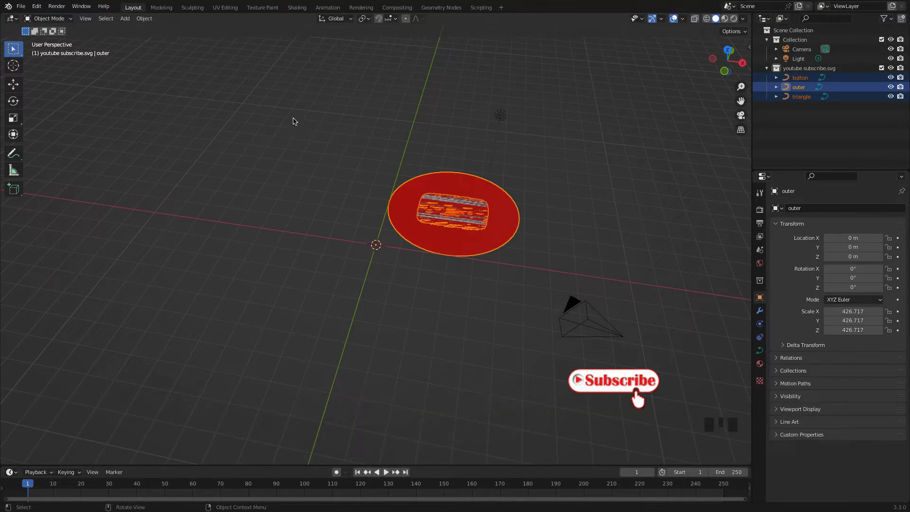
Add a sphere empty at the world origin and scale it up to about 3.64
{"action": "left_click", "coordinate": [126, 18]}
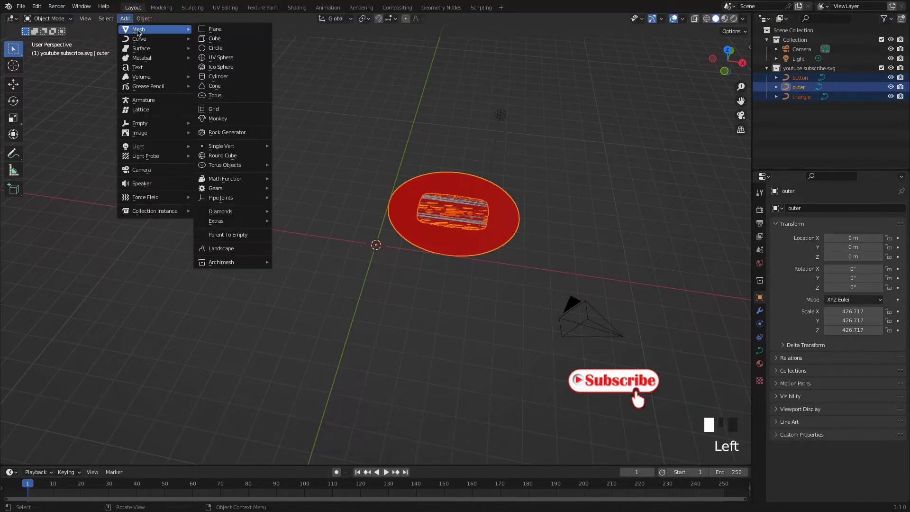
{"action": "mouse_move", "coordinate": [156, 123]}
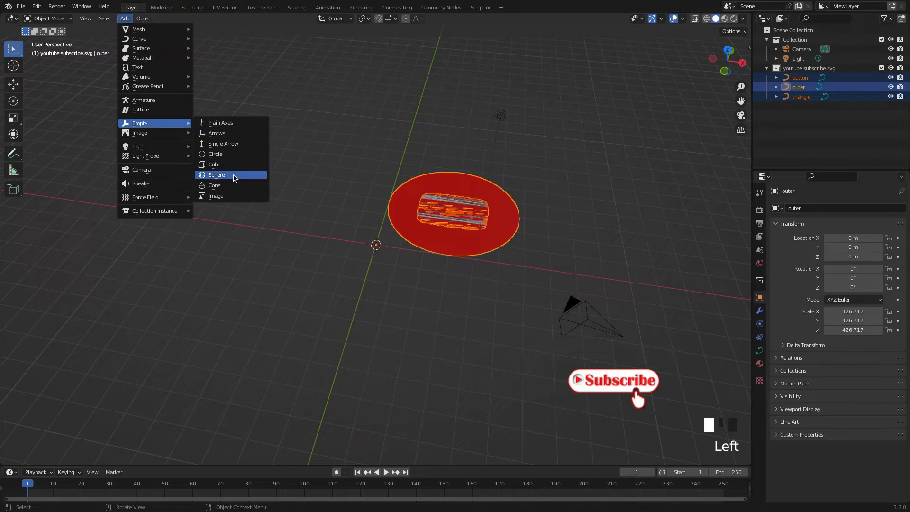
{"action": "left_click", "coordinate": [236, 175]}
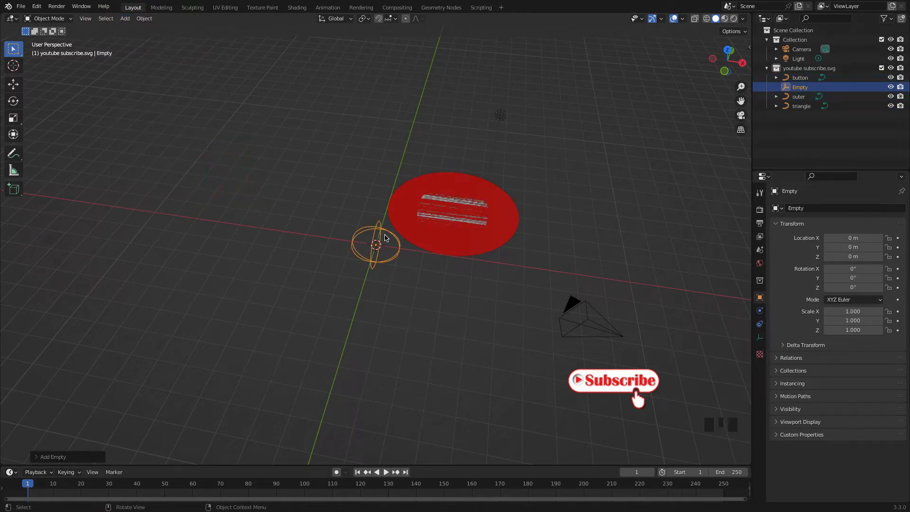
{"action": "key", "text": "s"}
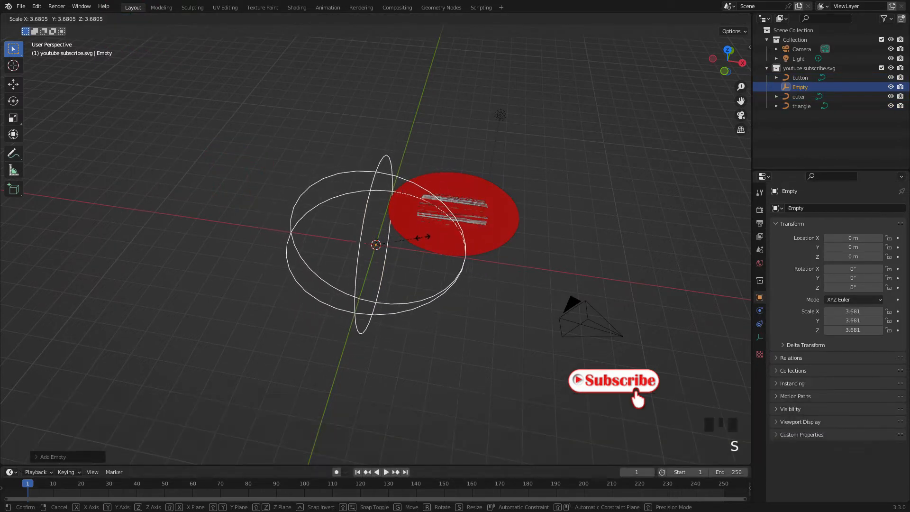
{"action": "left_click", "coordinate": [424, 237]}
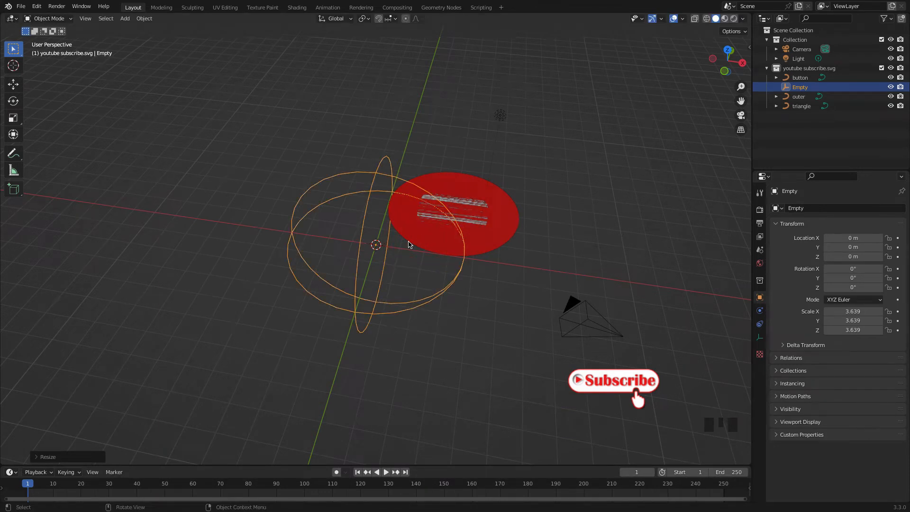
Centre the sphere empty on the red circle, moving it in top view to about X 2.98 m, Y 2.98 m, and check the alignment
{"action": "key", "text": "KP_7"}
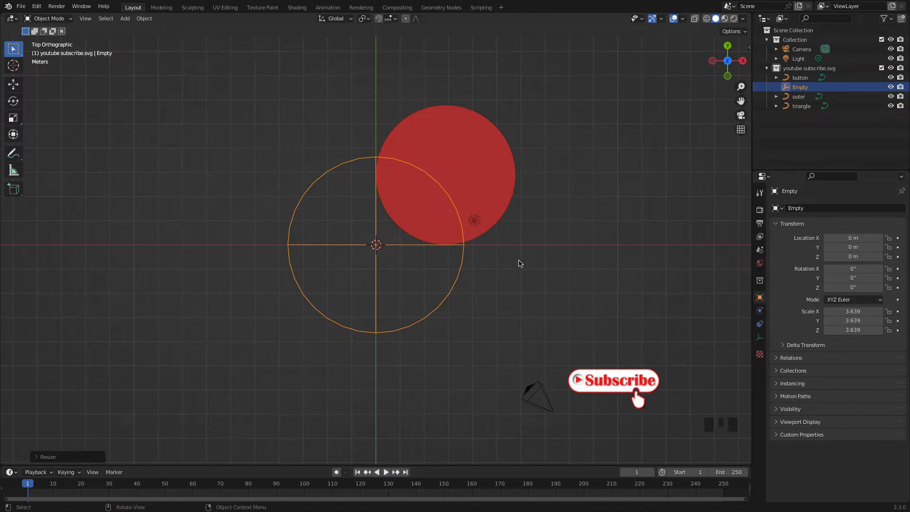
{"action": "key", "text": "g"}
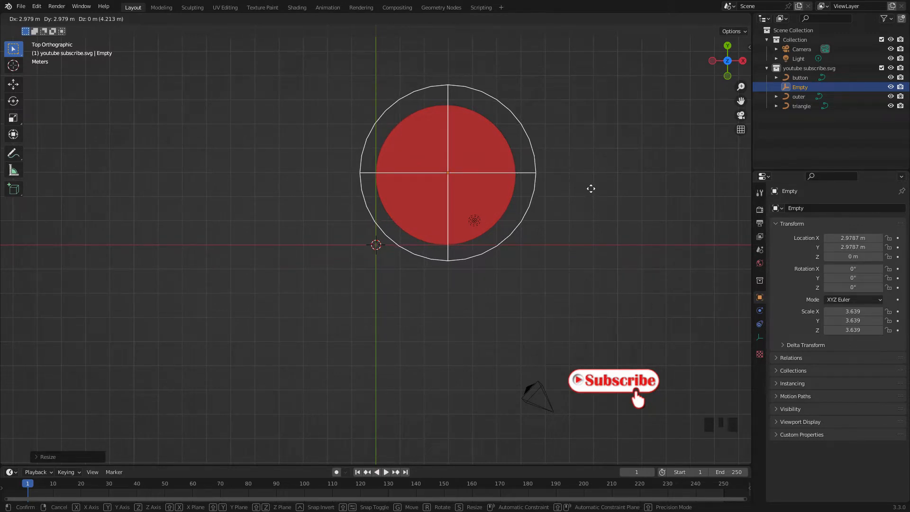
{"action": "left_click", "coordinate": [590, 188]}
{"action": "scroll", "coordinate": [495, 179], "scroll_direction": "up", "scroll_amount": 2}
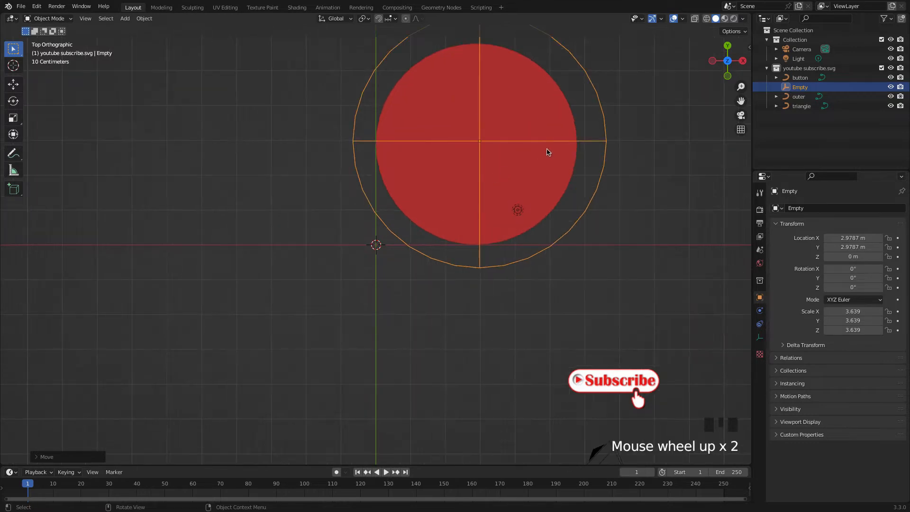
{"action": "scroll", "coordinate": [417, 230], "scroll_direction": "down", "scroll_amount": 1}
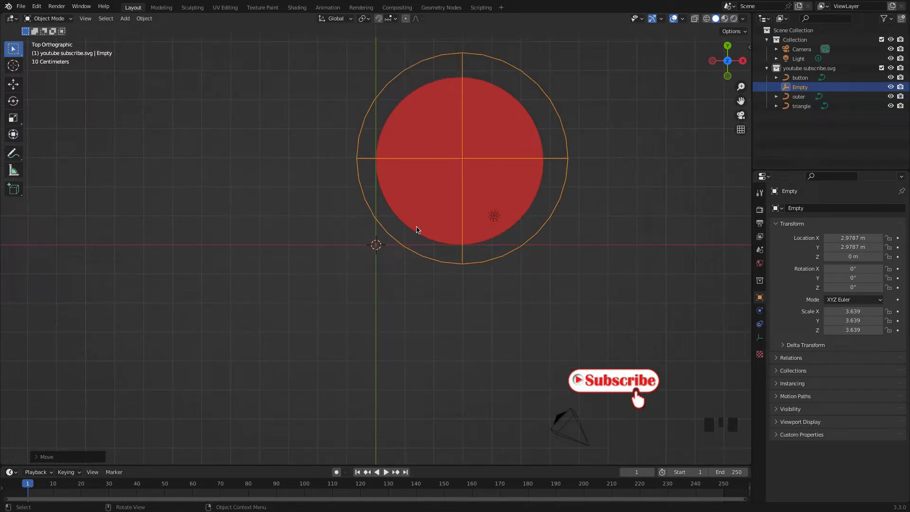
{"action": "key", "text": "KP_1"}
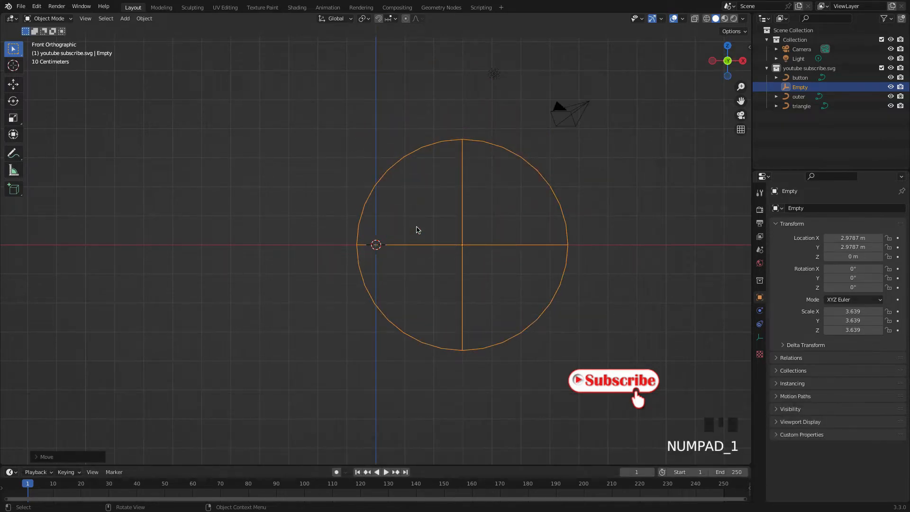
{"action": "key", "text": "KP_2"}
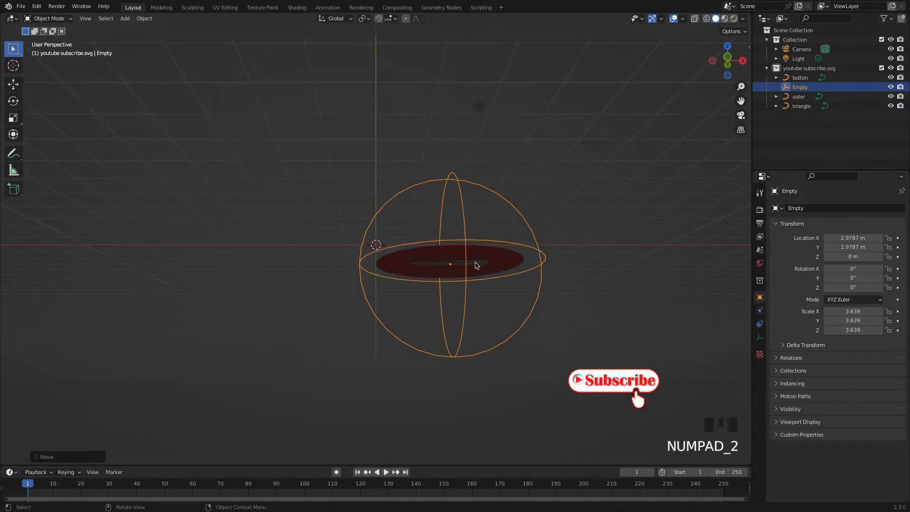
{"action": "middle_click_drag", "start_coordinate": [477, 265], "coordinate": [480, 294]}
{"action": "scroll", "coordinate": [478, 221], "scroll_direction": "up", "scroll_amount": 2}
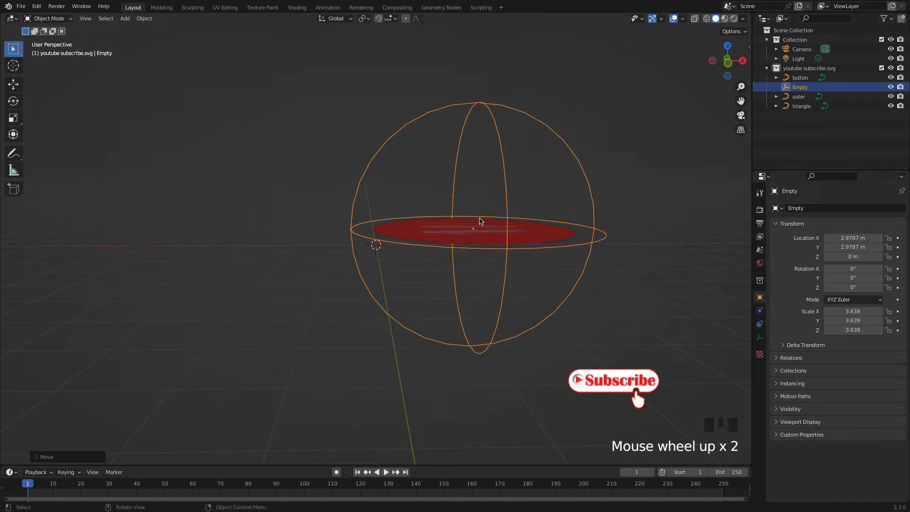
{"action": "middle_click_drag", "start_coordinate": [490, 225], "coordinate": [498, 179]}
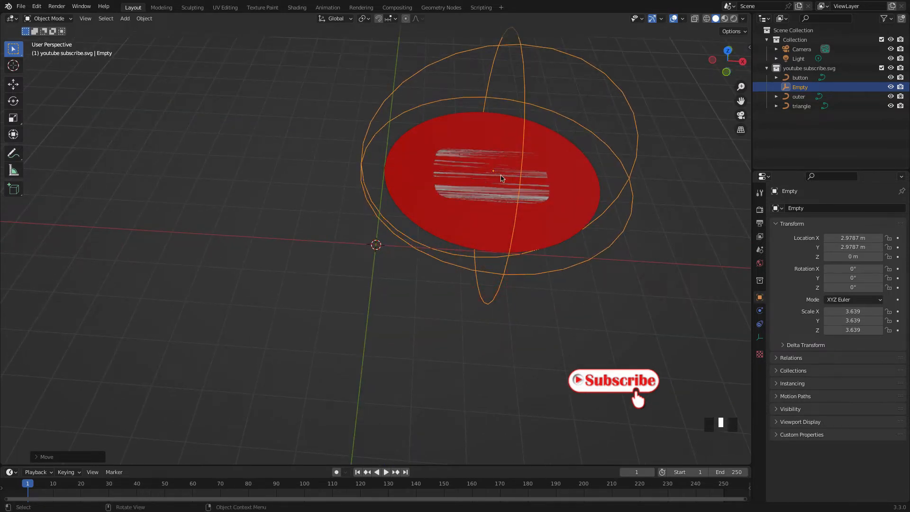
{"action": "left_click", "coordinate": [294, 219]}
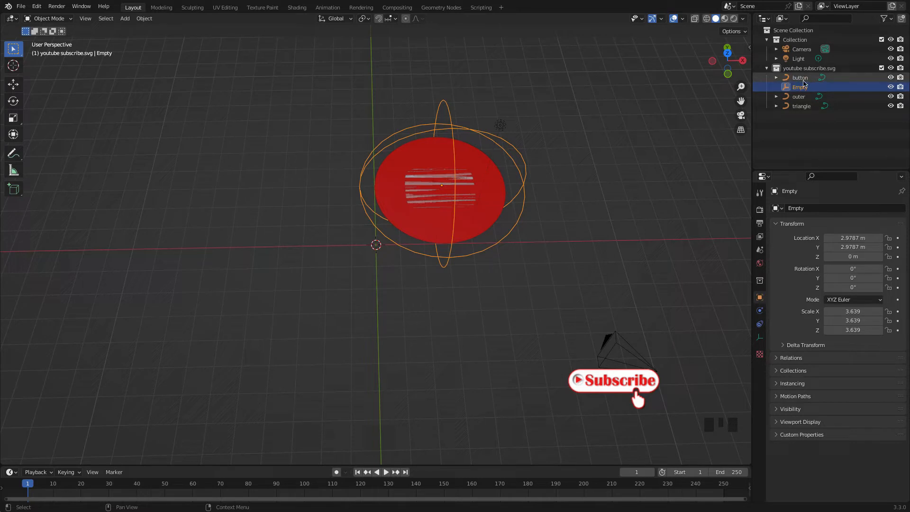
Rename the sphere empty as 0Empty so it sorts above the three curves
{"action": "left_click", "coordinate": [798, 90]}
{"action": "double_click", "coordinate": [797, 90]}
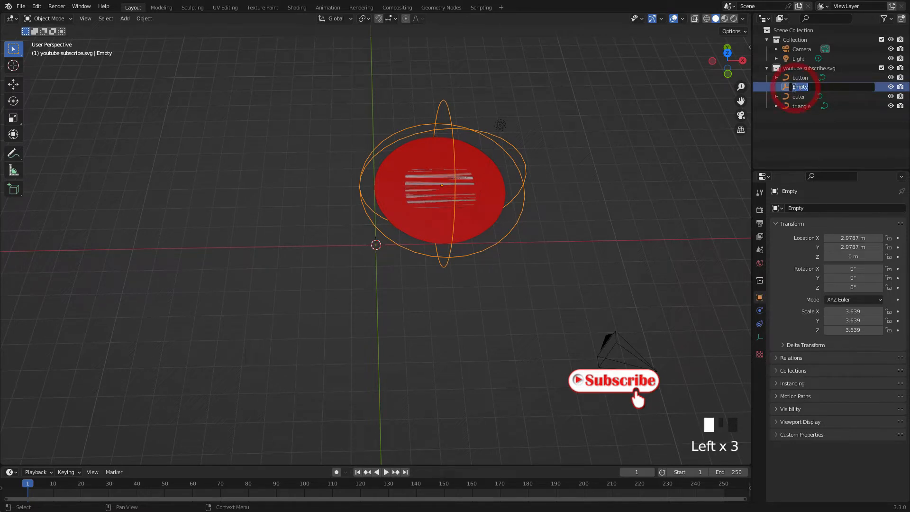
{"action": "type", "text": "0"}
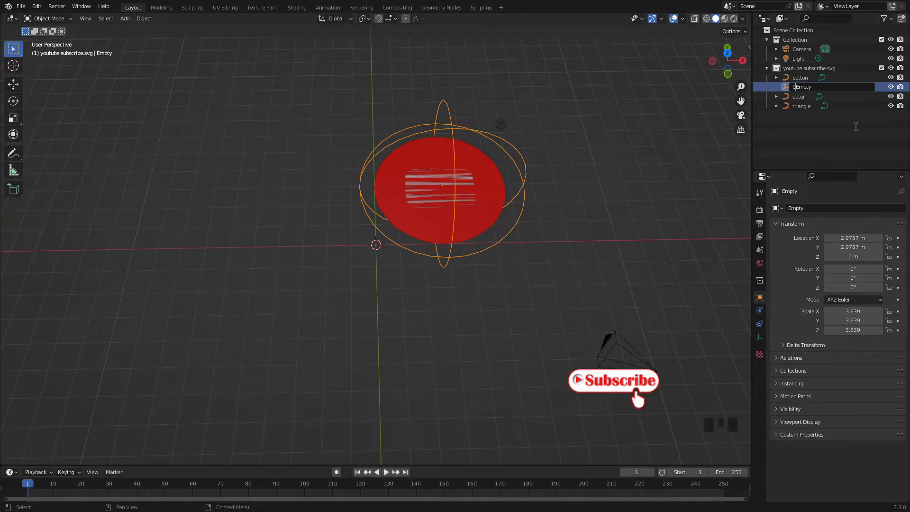
{"action": "left_click", "coordinate": [801, 115]}
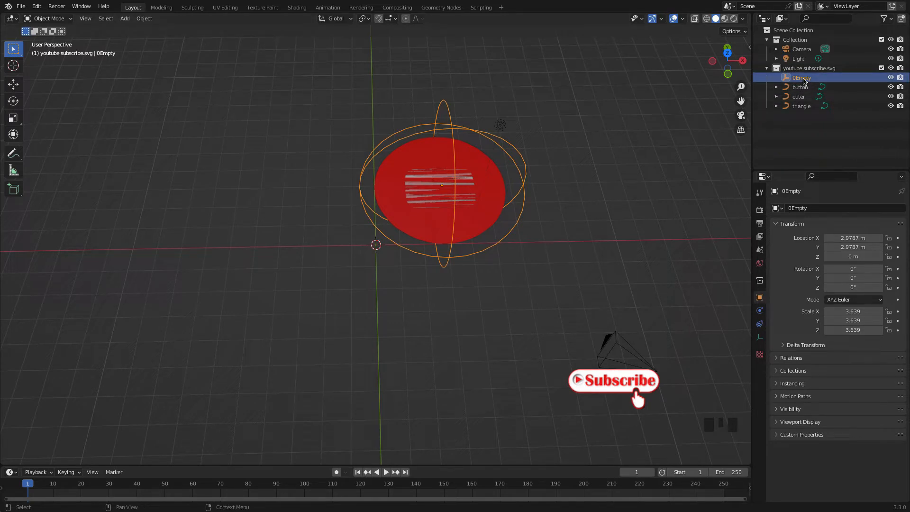
Parent the button, outer and triangle curves to 0Empty with the Object option and check the hierarchy
{"action": "left_click", "coordinate": [804, 108], "text": "shift"}
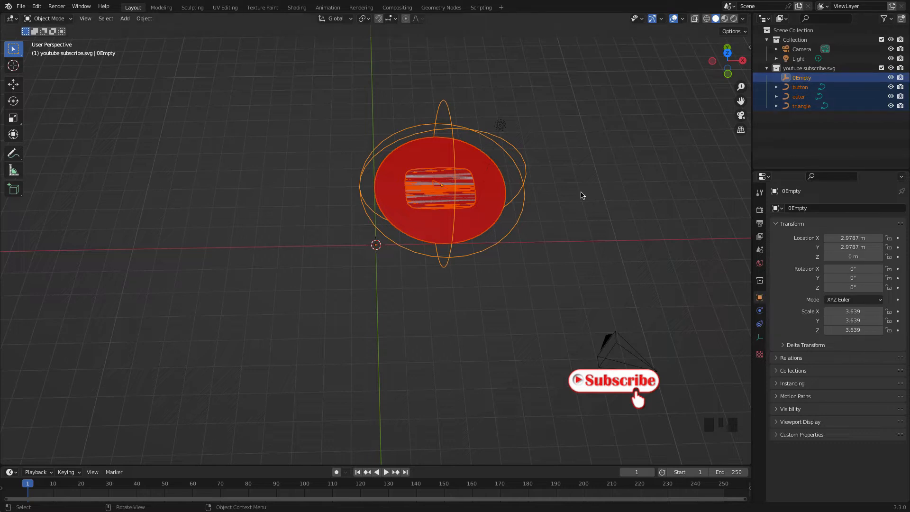
{"action": "key", "text": "ctrl+p"}
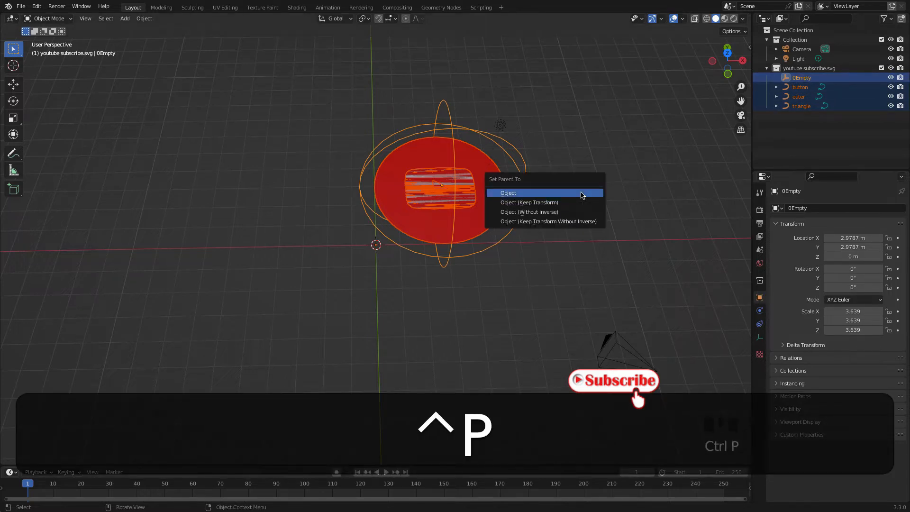
{"action": "left_click", "coordinate": [506, 193]}
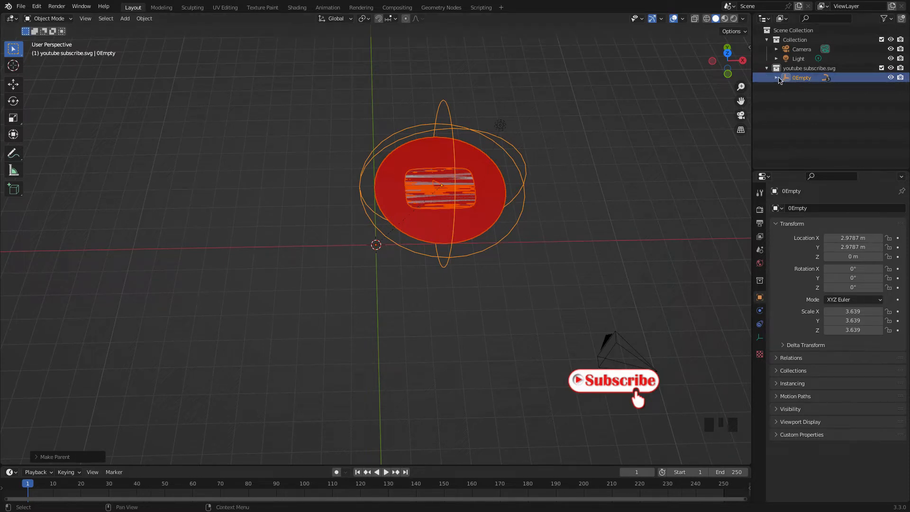
{"action": "left_click", "coordinate": [776, 78]}
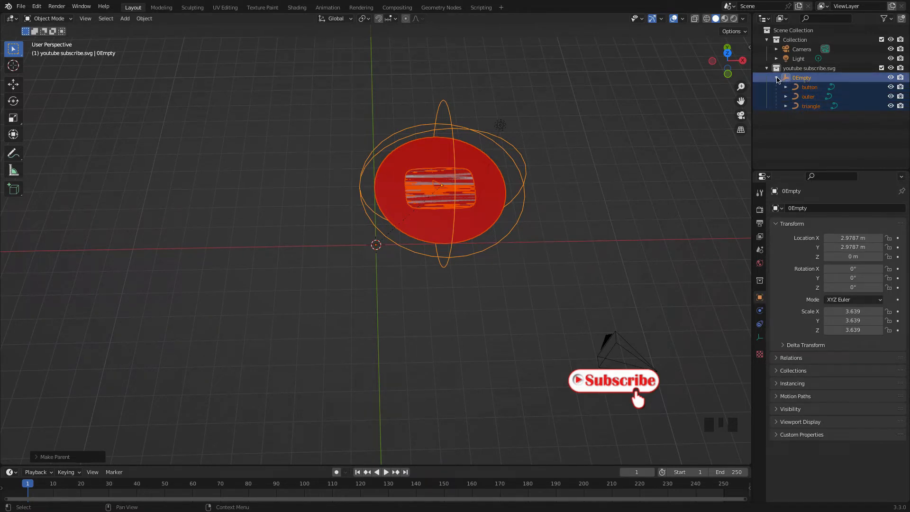
{"action": "left_click", "coordinate": [777, 78]}
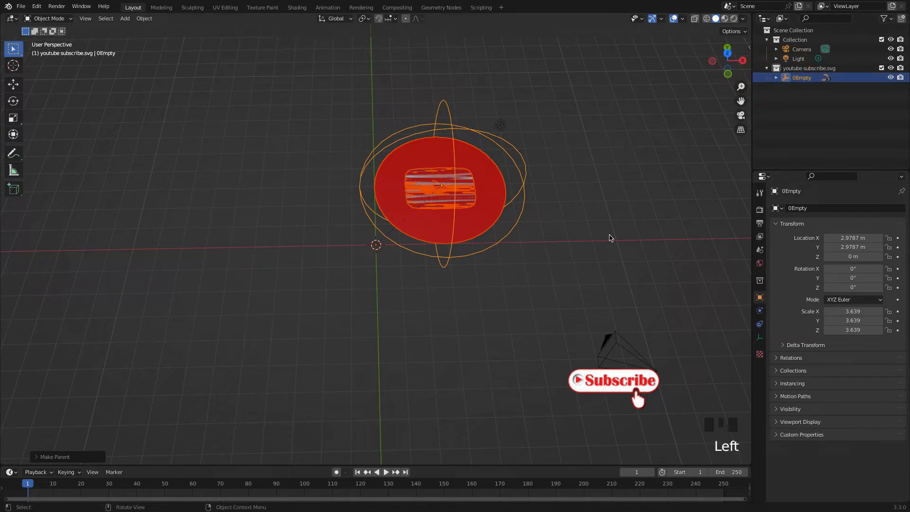
Try rotating and moving 0Empty on its own to test whether the child curves follow, cancelling both transforms
{"action": "left_click", "coordinate": [595, 185]}
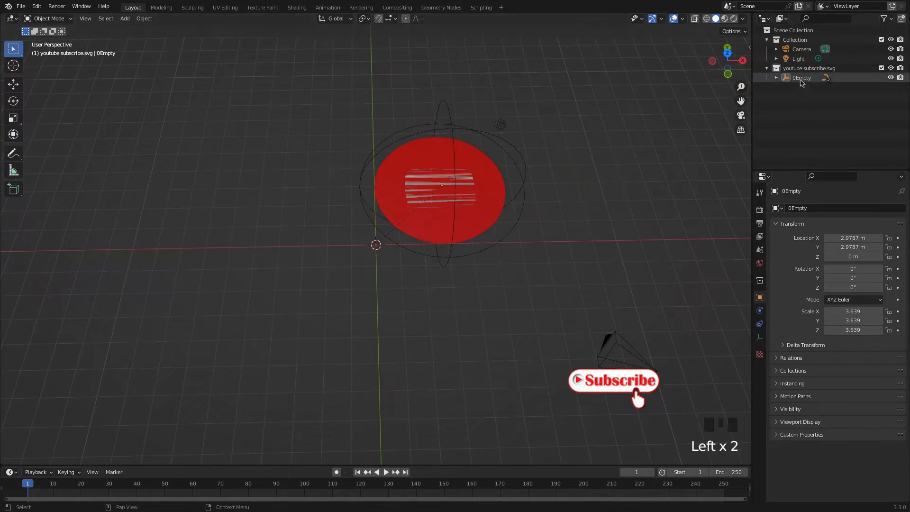
{"action": "left_click", "coordinate": [776, 78]}
{"action": "left_click", "coordinate": [797, 80]}
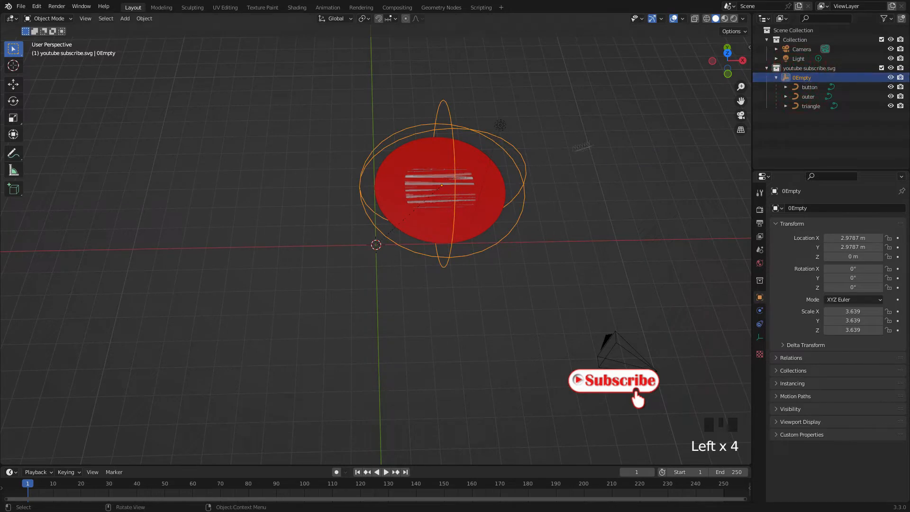
{"action": "key", "text": "r"}
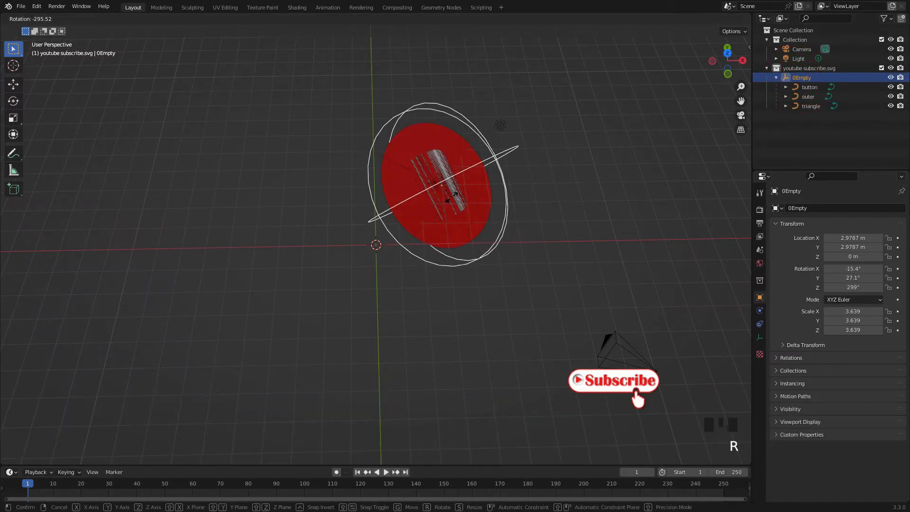
{"action": "key", "text": "Escape"}
{"action": "key", "text": "g"}
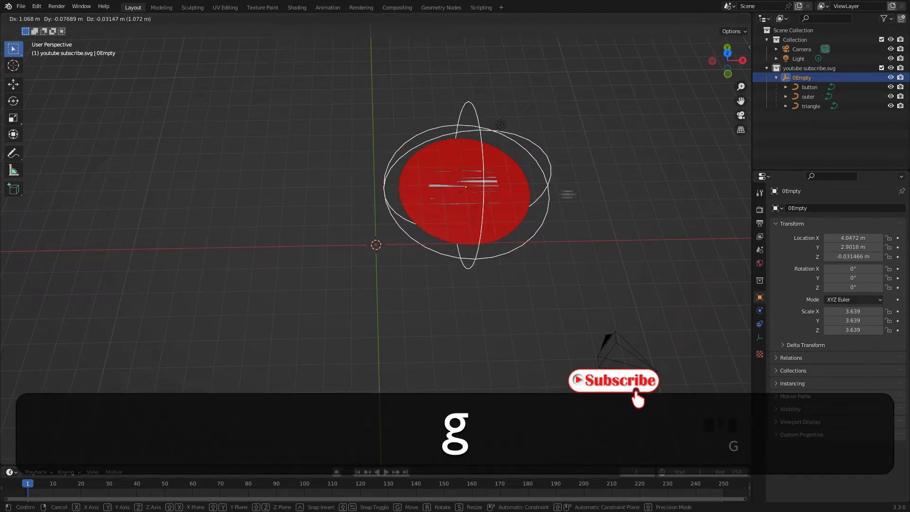
{"action": "key", "text": "Escape"}
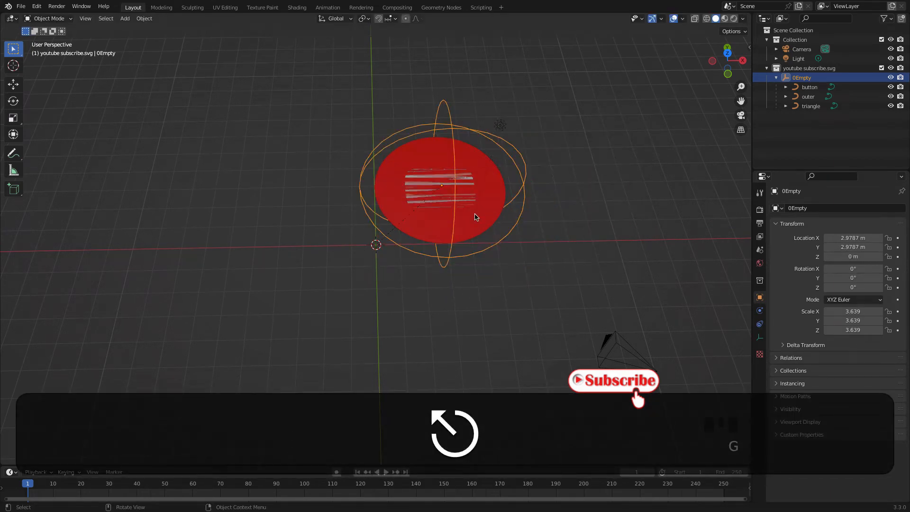
{"action": "left_click", "coordinate": [590, 210]}
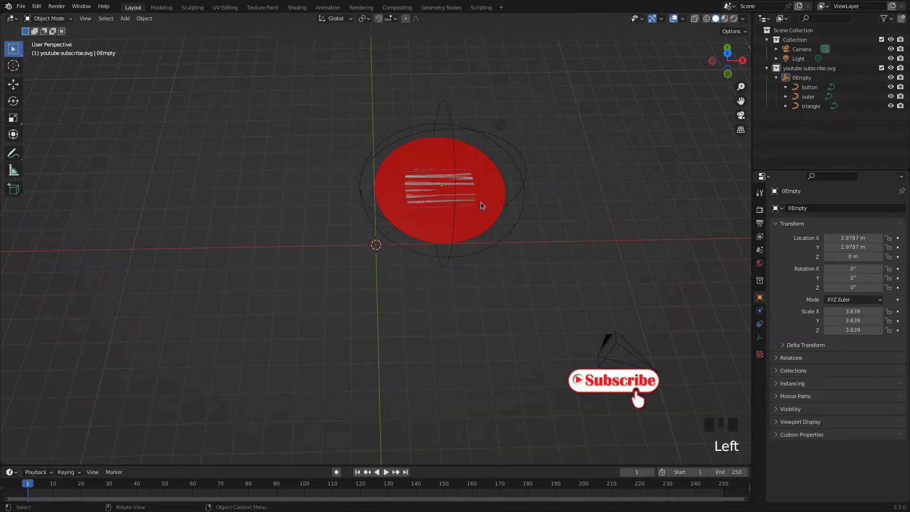
Rename the outer curve as 1outer so it sorts above the button and triangle curves under 0Empty
{"action": "mouse_move", "coordinate": [487, 218]}
{"action": "middle_mouse_down"}
{"action": "mouse_move", "coordinate": [488, 250]}
{"action": "mouse_move", "coordinate": [469, 193]}
{"action": "mouse_move", "coordinate": [483, 253]}
{"action": "mouse_move", "coordinate": [518, 205]}
{"action": "mouse_move", "coordinate": [500, 224]}
{"action": "mouse_move", "coordinate": [477, 217]}
{"action": "middle_mouse_up"}
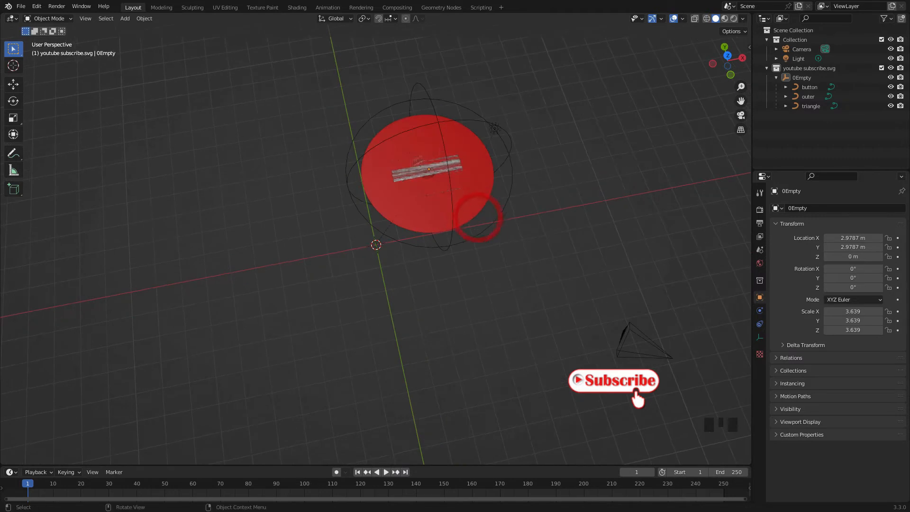
{"action": "scroll", "coordinate": [428, 166], "scroll_direction": "up", "scroll_amount": 2}
{"action": "scroll", "coordinate": [453, 143], "scroll_direction": "up", "scroll_amount": 1}
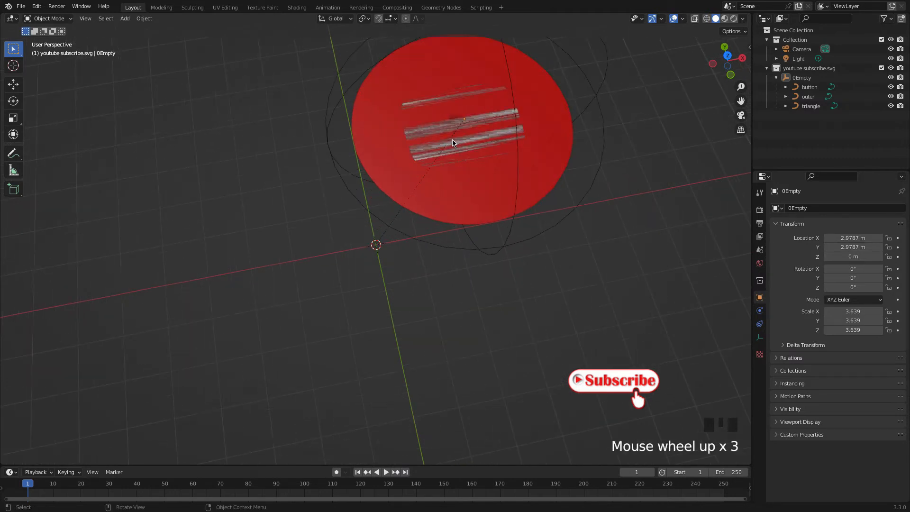
{"action": "scroll", "coordinate": [334, 251], "scroll_direction": "down", "scroll_amount": 2}
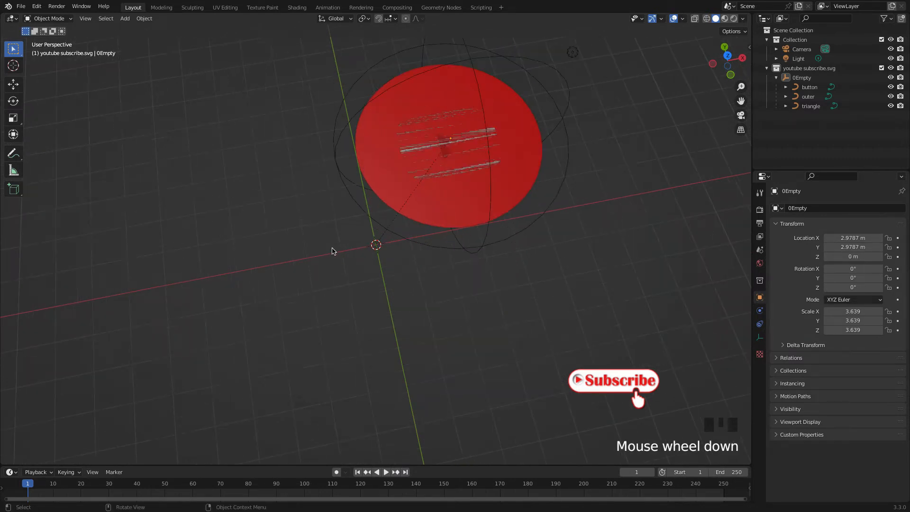
{"action": "middle_click_drag", "start_coordinate": [444, 185], "coordinate": [656, 319]}
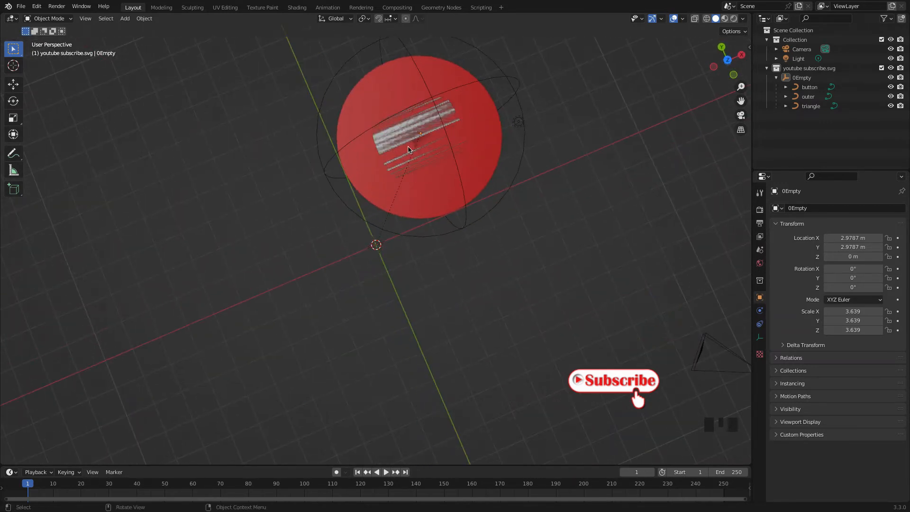
{"action": "left_click", "coordinate": [809, 97]}
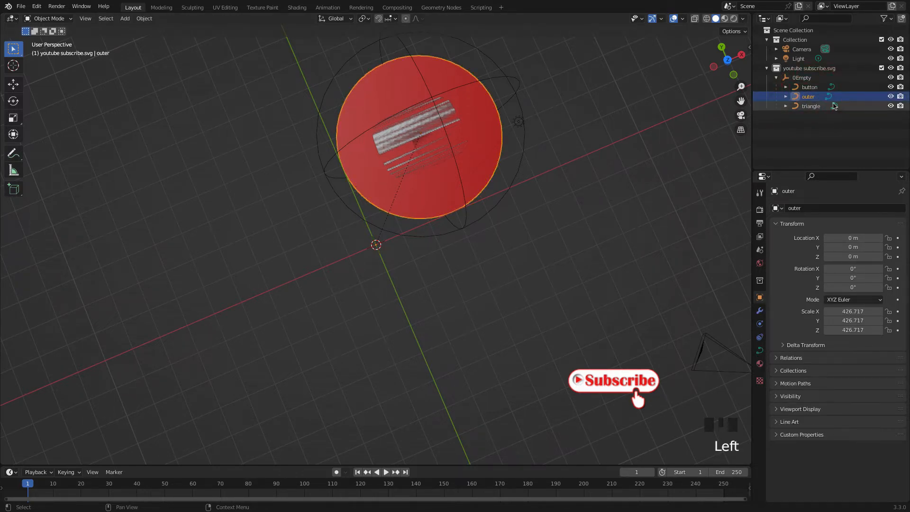
{"action": "right_click", "coordinate": [809, 98]}
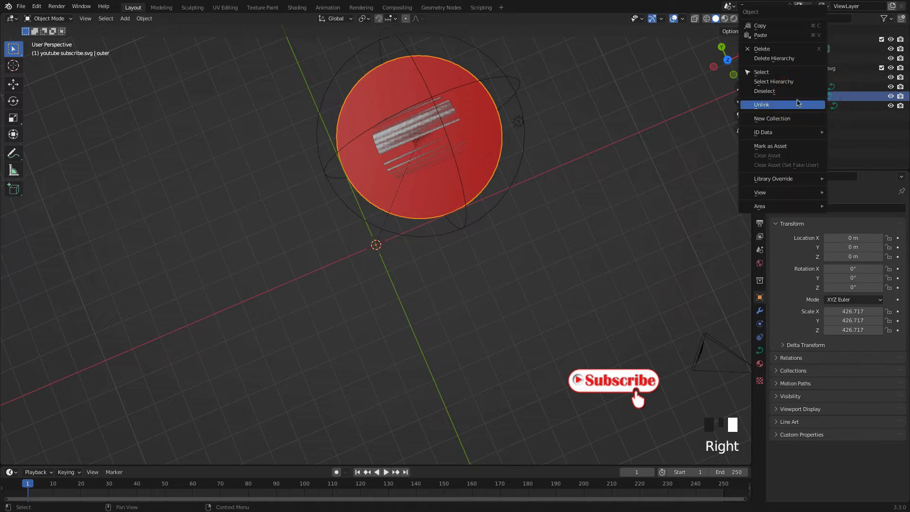
{"action": "left_click", "coordinate": [812, 97]}
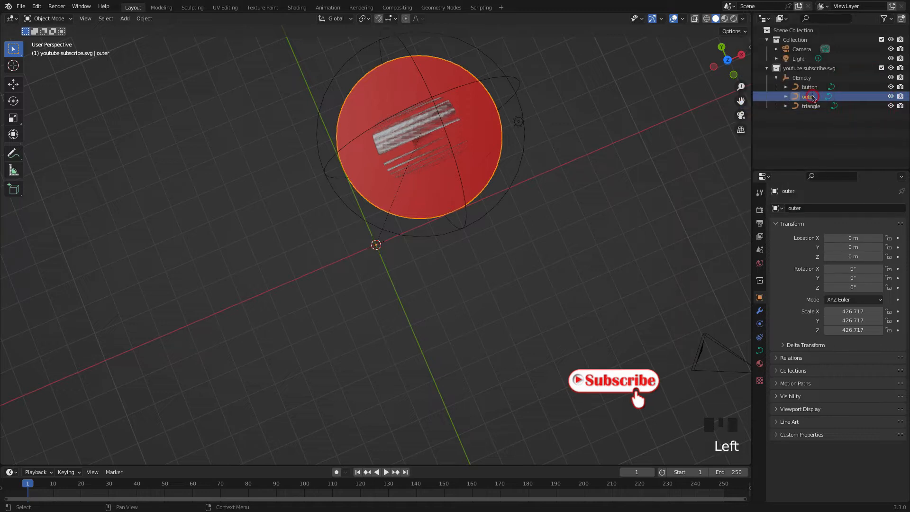
{"action": "double_click", "coordinate": [812, 97]}
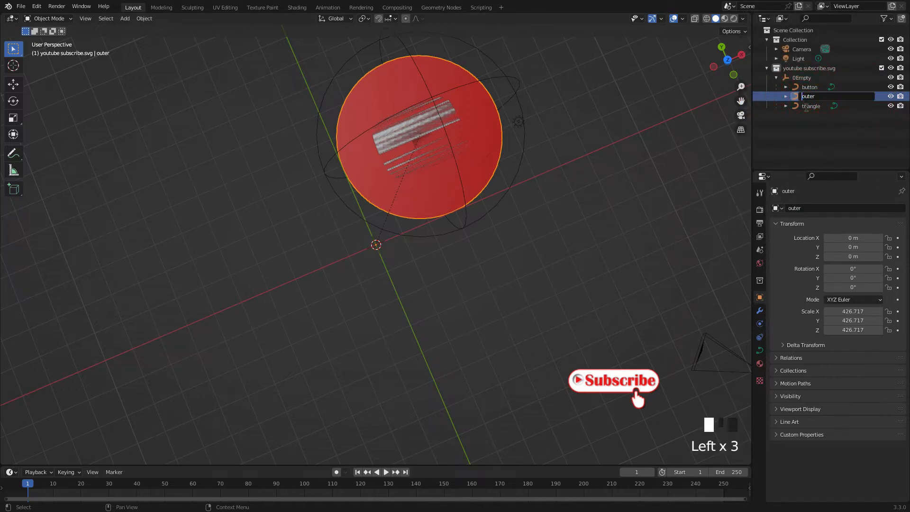
{"action": "type", "text": "1"}
{"action": "left_click", "coordinate": [802, 137]}
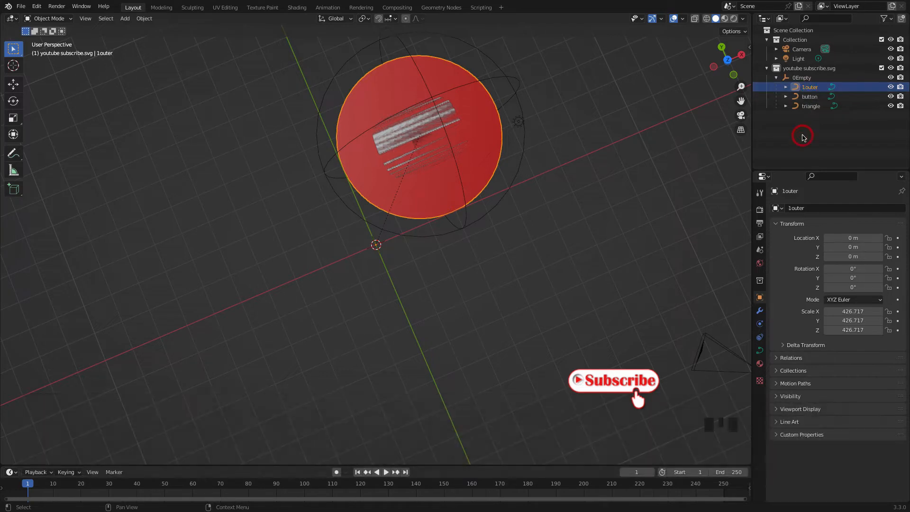
Add a Solidify modifier to the 1outer curve and set its thickness to 0.001 m
{"action": "left_click", "coordinate": [809, 97]}
{"action": "left_click", "coordinate": [812, 106]}
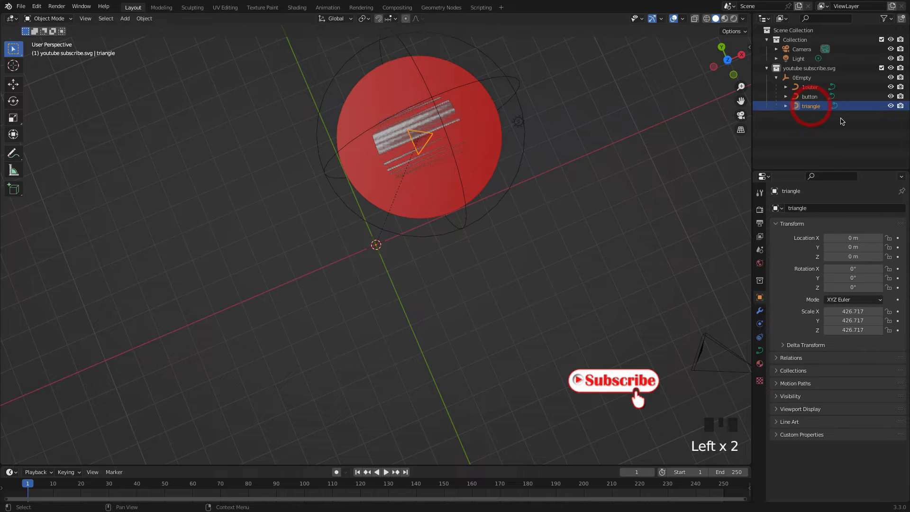
{"action": "left_click", "coordinate": [810, 87]}
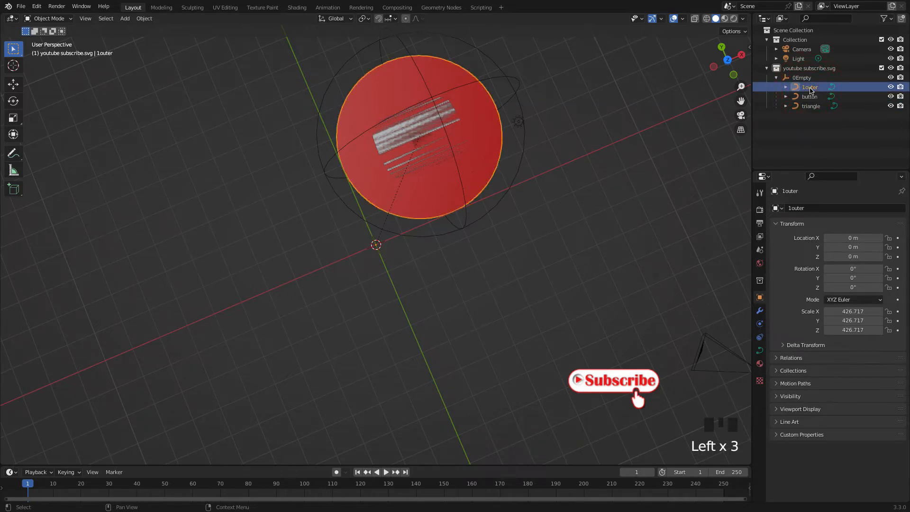
{"action": "left_click", "coordinate": [760, 313]}
{"action": "left_click", "coordinate": [804, 209]}
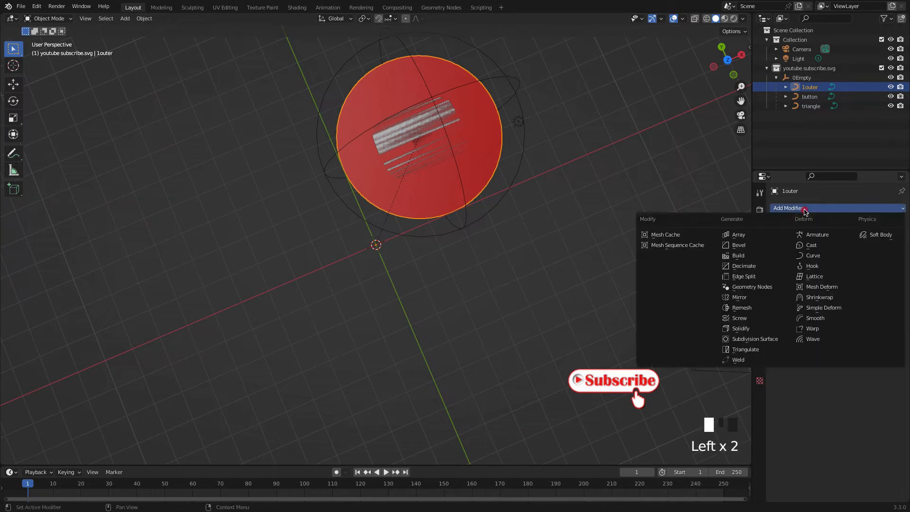
{"action": "left_click", "coordinate": [749, 331]}
{"action": "middle_click_drag", "start_coordinate": [425, 205], "coordinate": [425, 163]}
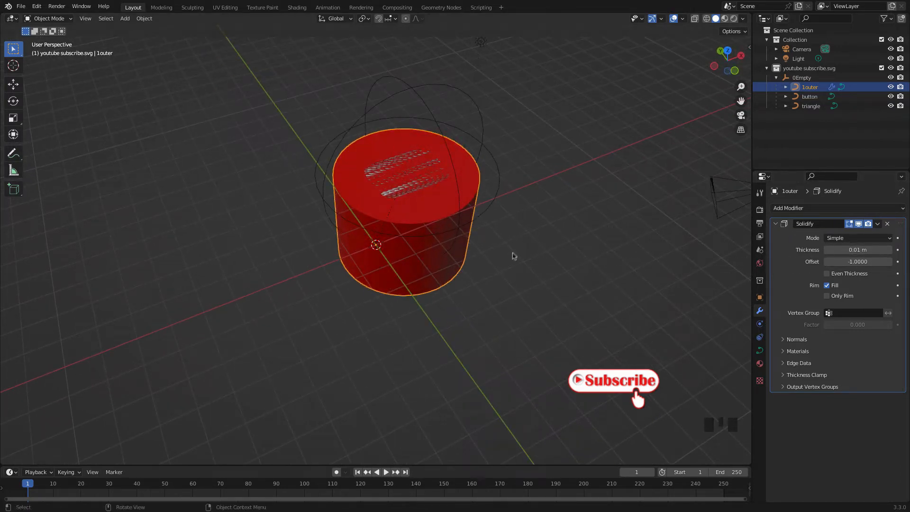
{"action": "left_click", "coordinate": [850, 250]}
{"action": "left_click", "coordinate": [835, 250]}
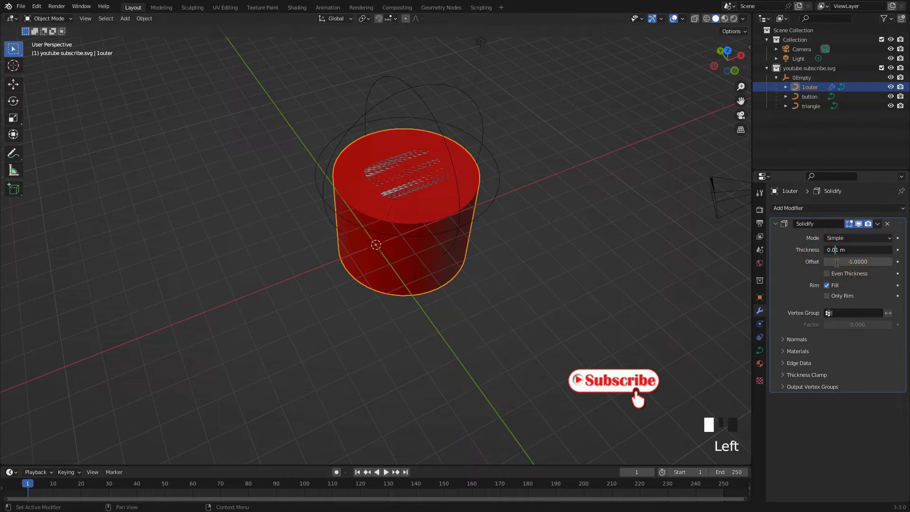
{"action": "type", "text": "0"}
{"action": "left_click", "coordinate": [651, 280]}
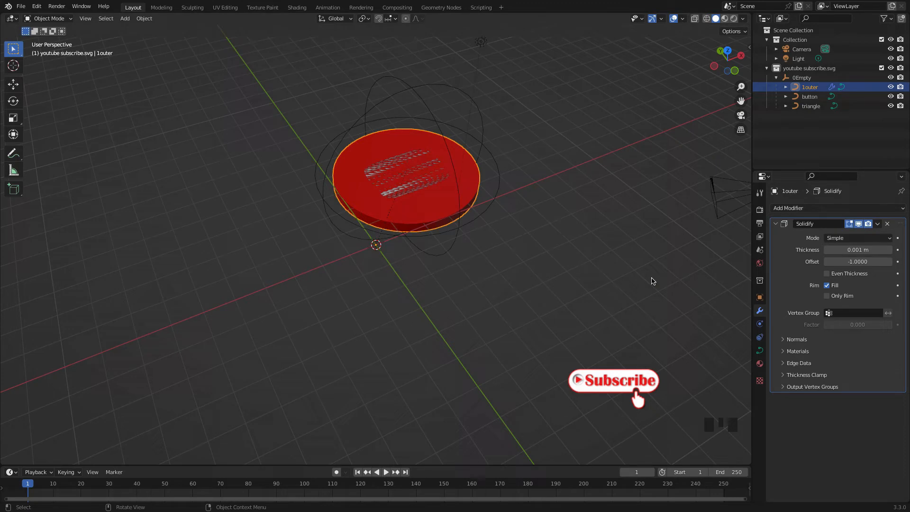
Give the button curve a Solidify modifier with a thickness of 0.001 m
{"action": "left_click", "coordinate": [809, 97]}
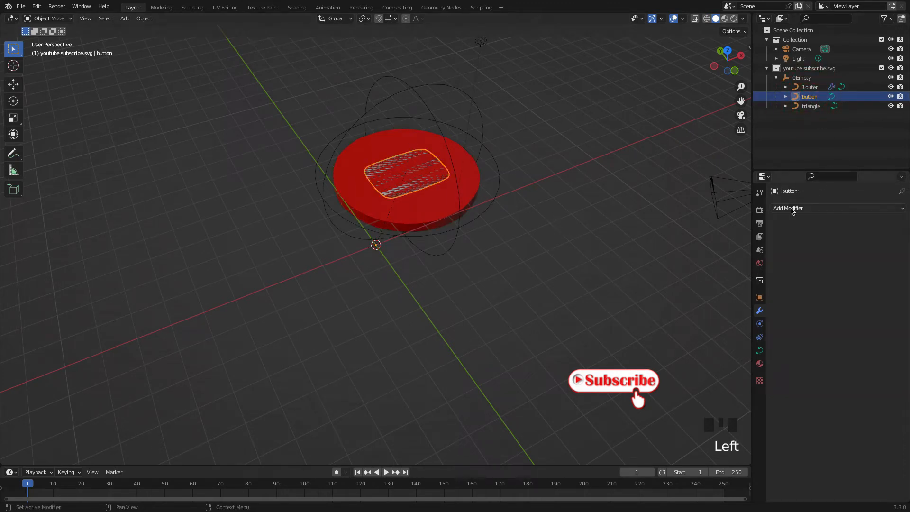
{"action": "left_click", "coordinate": [820, 209]}
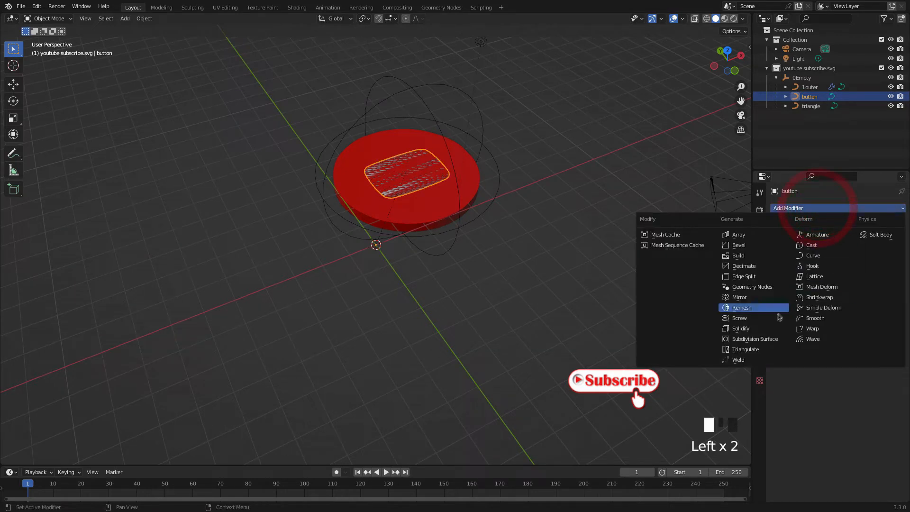
{"action": "left_click", "coordinate": [749, 329]}
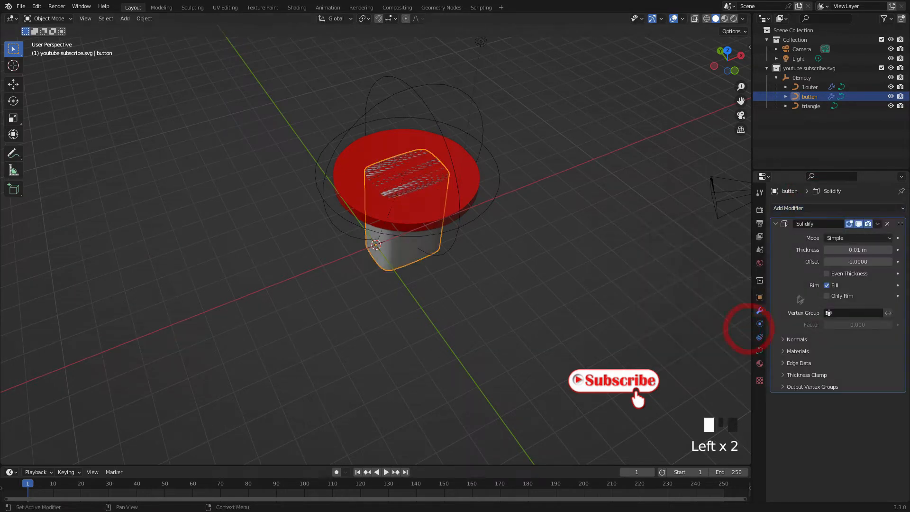
{"action": "left_click", "coordinate": [855, 249]}
{"action": "left_click", "coordinate": [831, 250]}
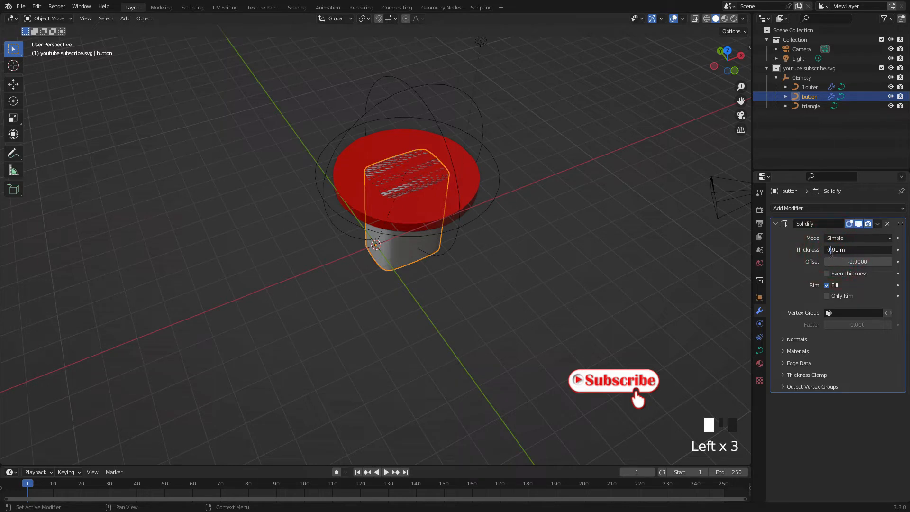
{"action": "type", "text": "0"}
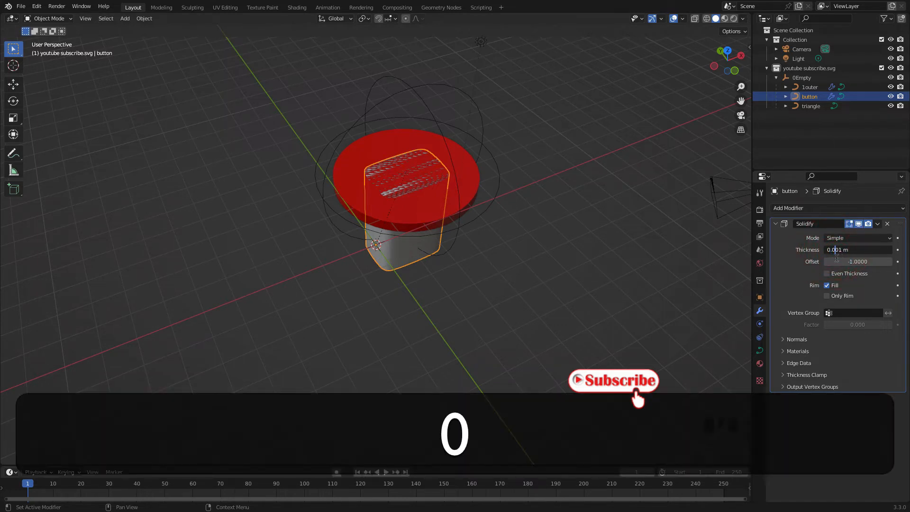
{"action": "left_click", "coordinate": [673, 264]}
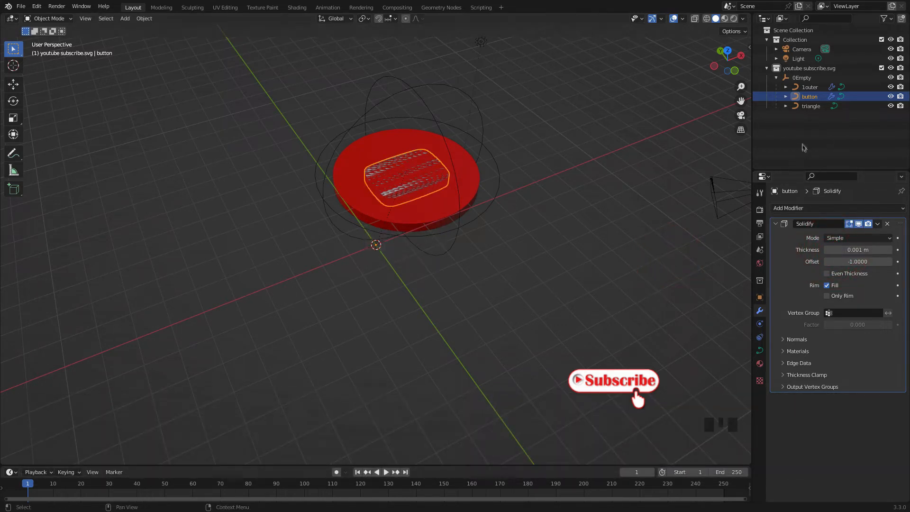
Apply the same Solidify thickness of 0.001 m to the triangle curve with a new modifier, then deselect it
{"action": "left_click", "coordinate": [809, 105]}
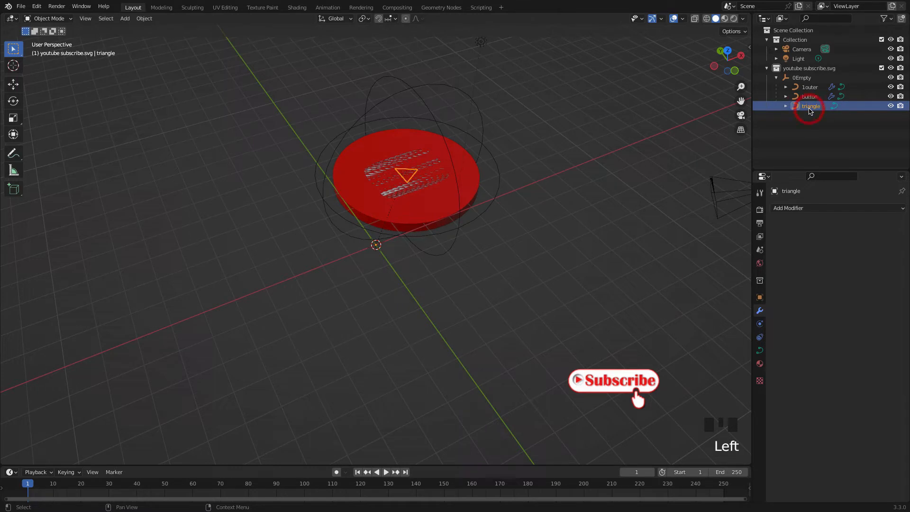
{"action": "left_click", "coordinate": [805, 208]}
{"action": "left_click", "coordinate": [753, 326]}
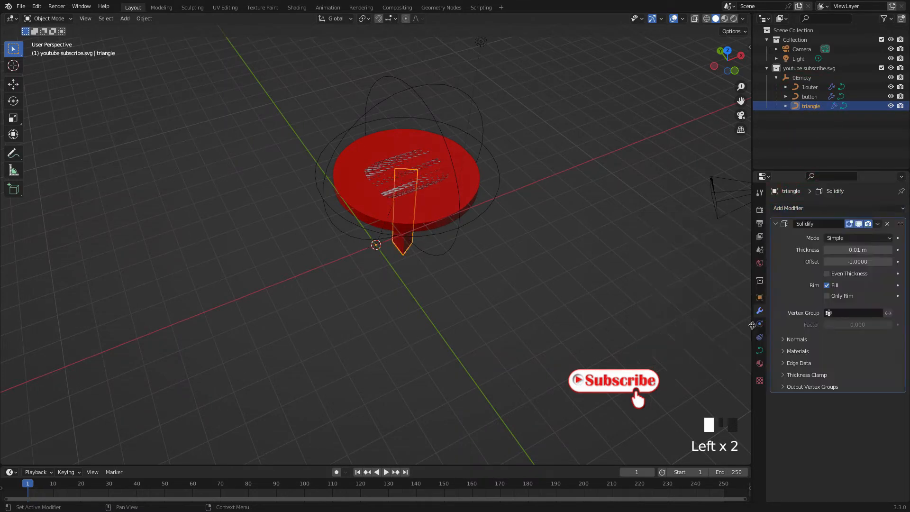
{"action": "left_click", "coordinate": [851, 251]}
{"action": "type", "text": "0"}
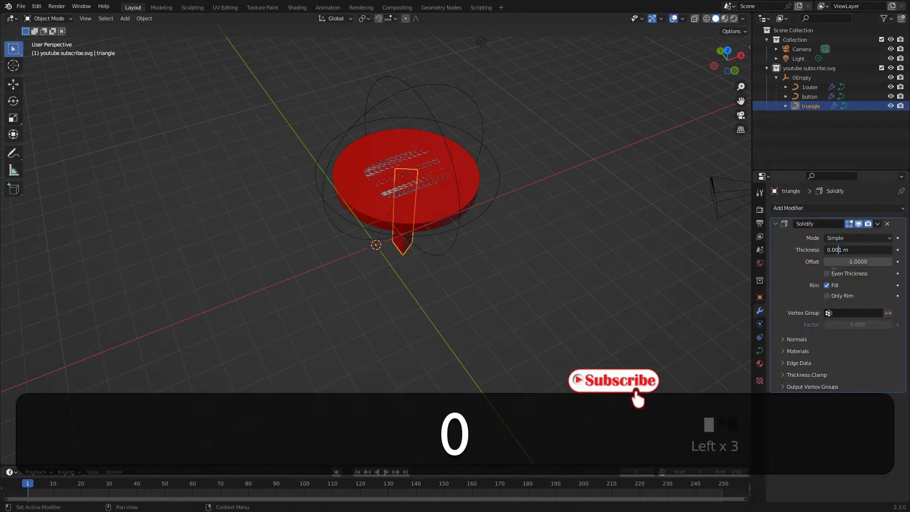
{"action": "key", "text": "Return"}
{"action": "left_click", "coordinate": [526, 257]}
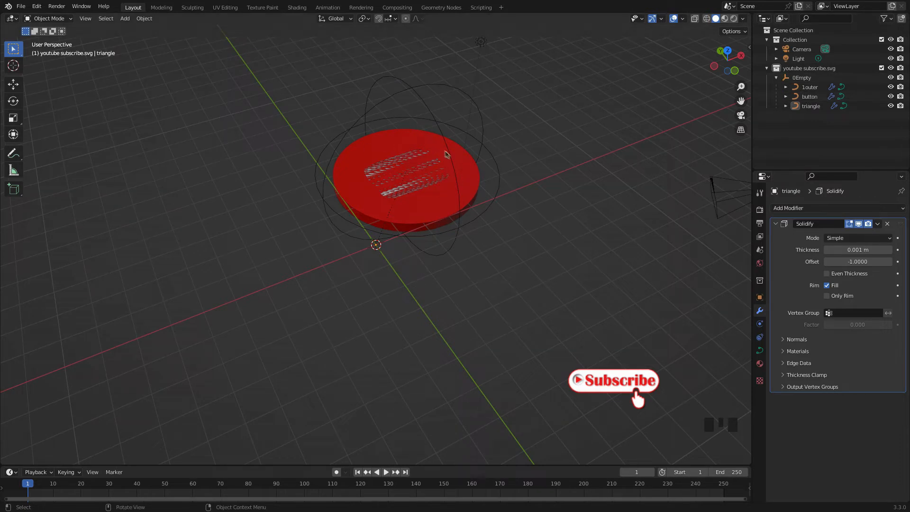
Raise the button curve about 0.38 m along the global Z axis so it sits above the red disc
{"action": "left_click", "coordinate": [805, 97]}
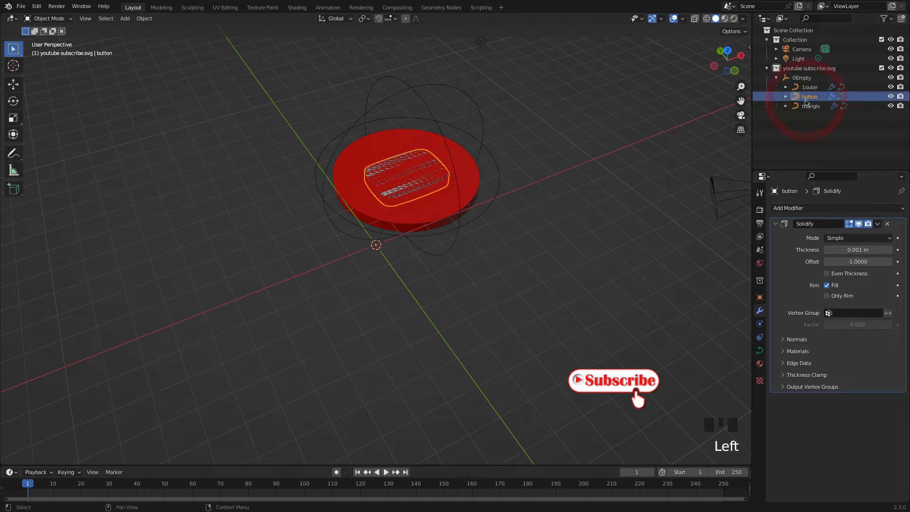
{"action": "key", "text": "g"}
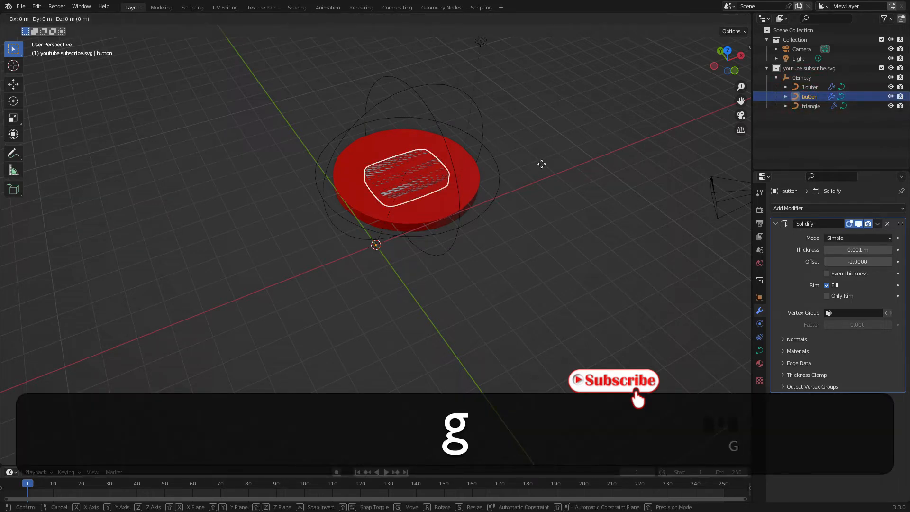
{"action": "key", "text": "z"}
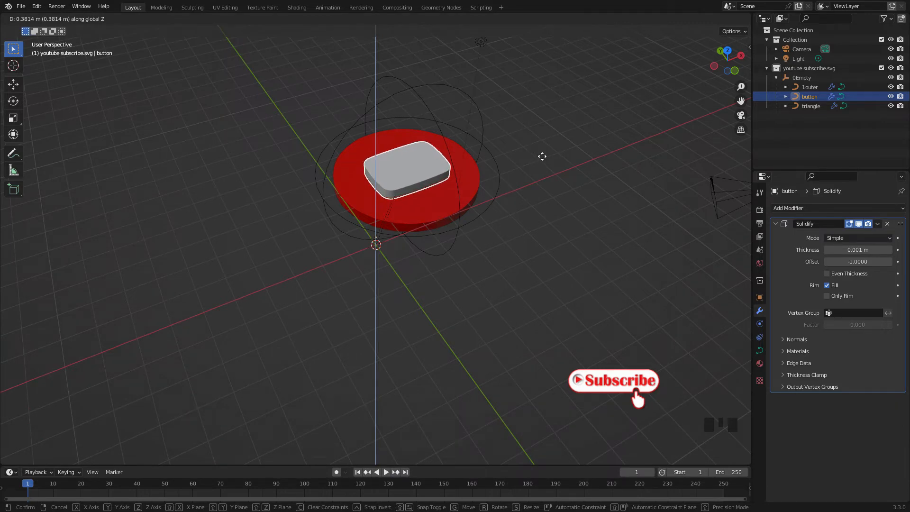
{"action": "left_click", "coordinate": [541, 155]}
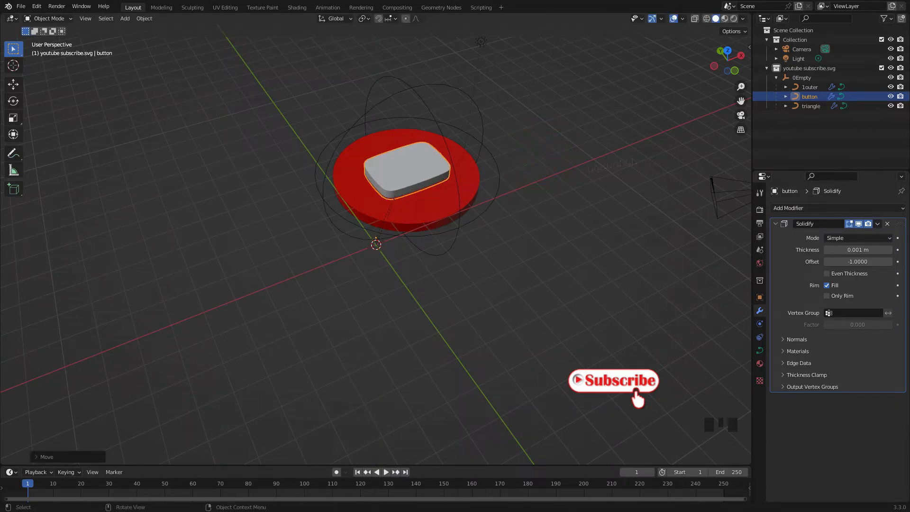
Raise the triangle curve about 0.66 m along the global Z axis above the button and deselect it
{"action": "left_click", "coordinate": [804, 111]}
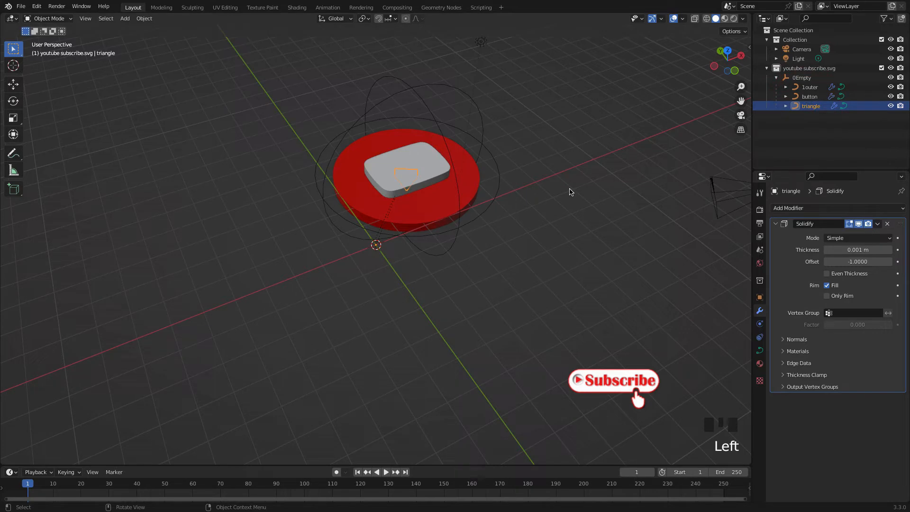
{"action": "key", "text": "g"}
{"action": "key", "text": "z"}
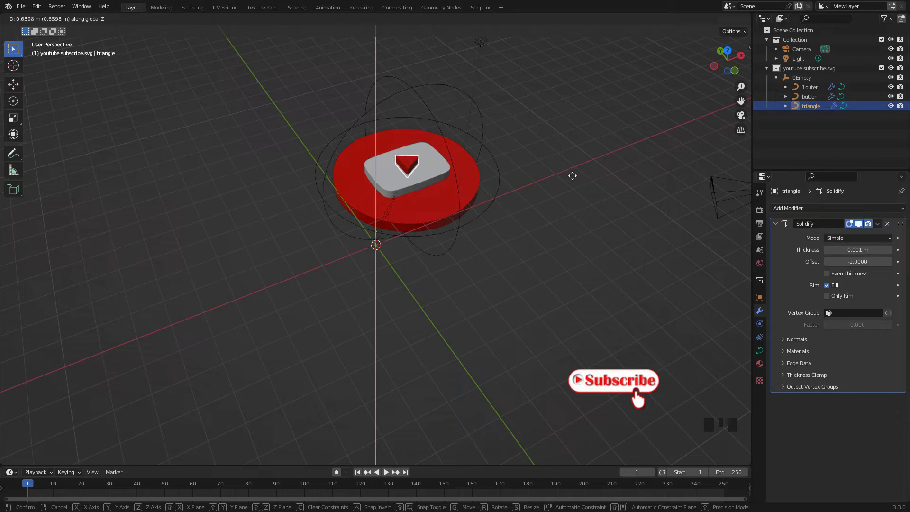
{"action": "left_click", "coordinate": [572, 176]}
{"action": "left_click", "coordinate": [619, 178]}
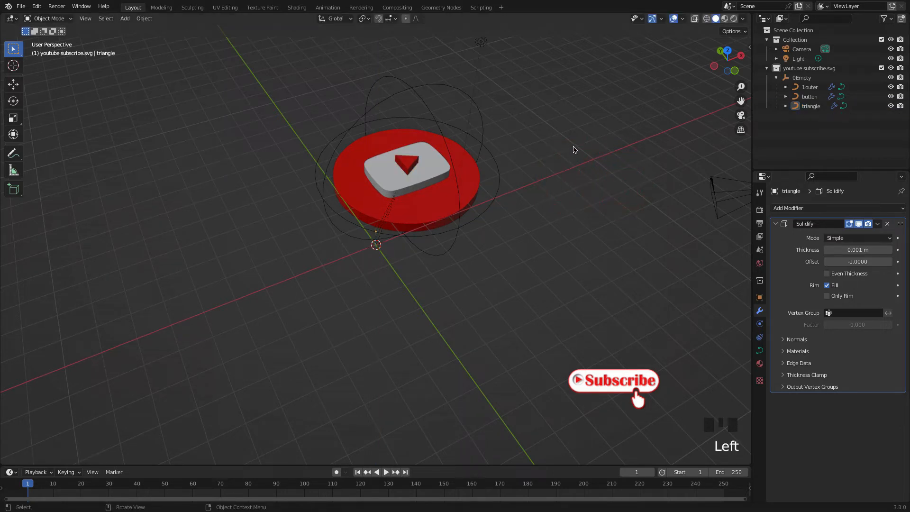
Check the stacking and alignment of the disc, button and triangle in perspective, front and top views
{"action": "mouse_move", "coordinate": [574, 147]}
{"action": "middle_mouse_down"}
{"action": "mouse_move", "coordinate": [547, 205]}
{"action": "mouse_move", "coordinate": [538, 164]}
{"action": "mouse_move", "coordinate": [497, 137]}
{"action": "mouse_move", "coordinate": [549, 156]}
{"action": "middle_mouse_up"}
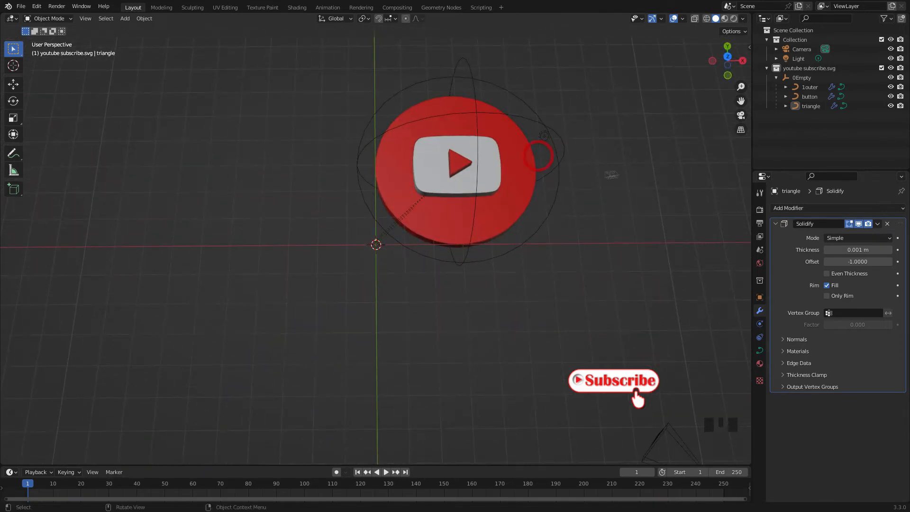
{"action": "left_click", "coordinate": [625, 170]}
{"action": "key", "text": "KP_1"}
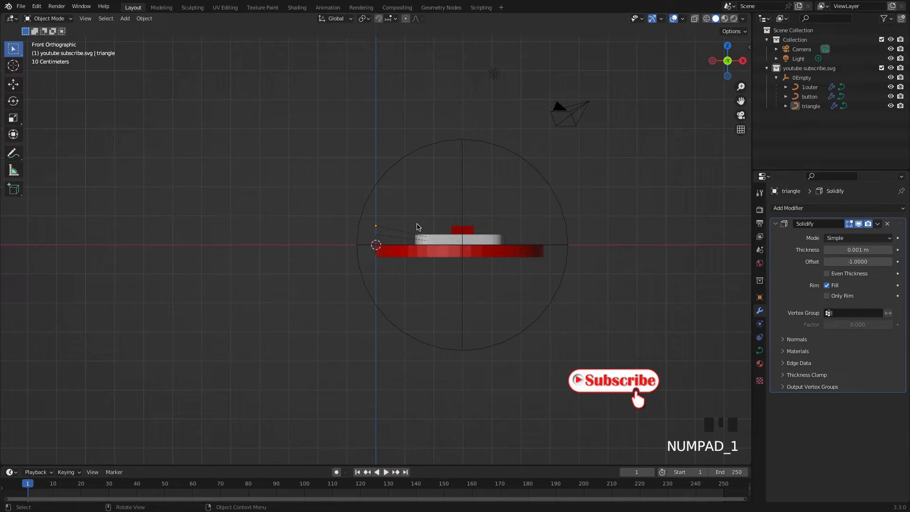
{"action": "key", "text": "KP_7"}
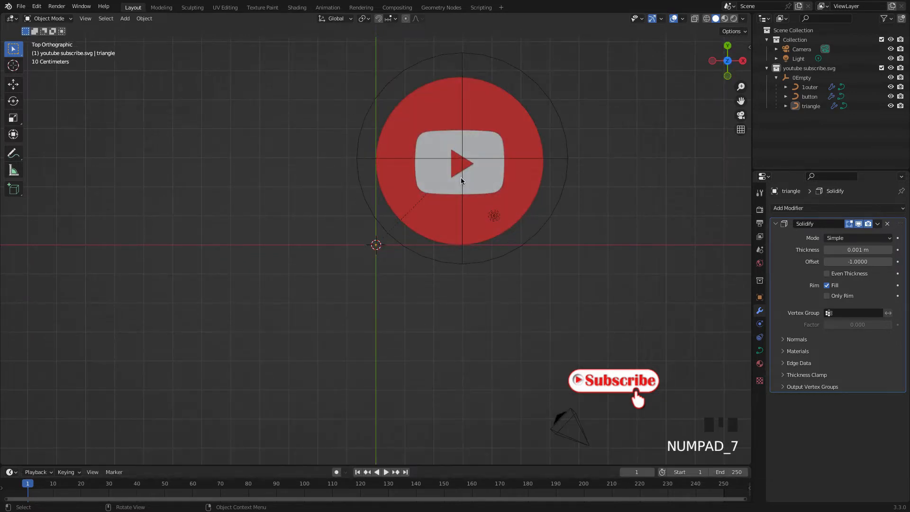
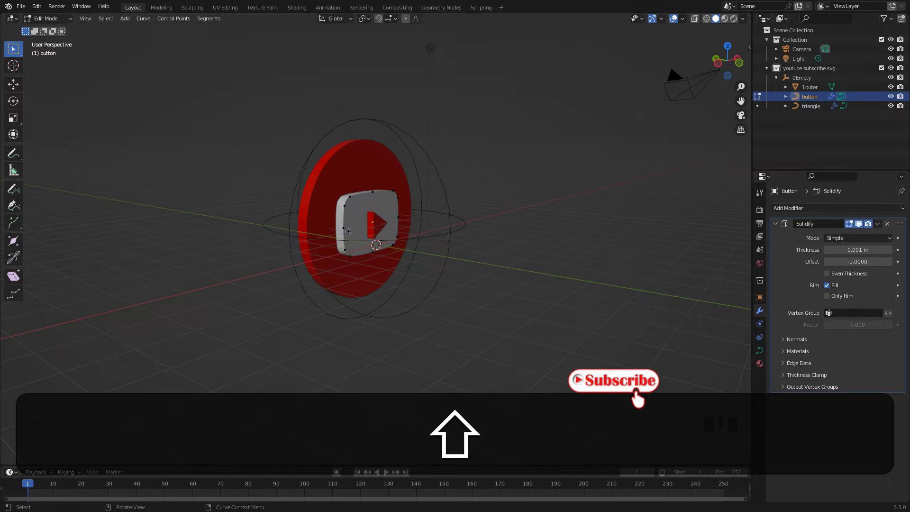
Leave Edit Mode and convert the white button curve to a mesh
{"action": "key", "text": "Tab"}
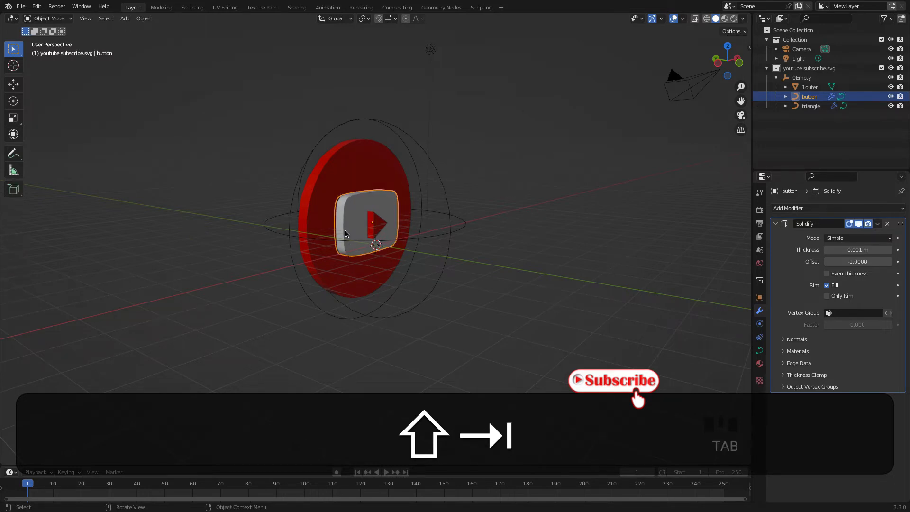
{"action": "right_click", "coordinate": [347, 204]}
{"action": "mouse_move", "coordinate": [323, 204]}
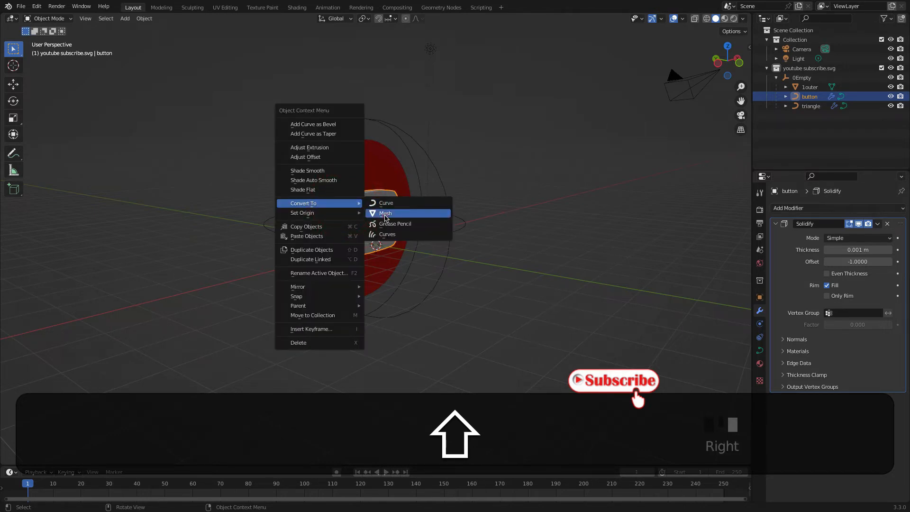
{"action": "left_click", "coordinate": [384, 214]}
Run the mesh conversion on the red outer disc
{"action": "left_click", "coordinate": [357, 169]}
{"action": "right_click", "coordinate": [356, 168]}
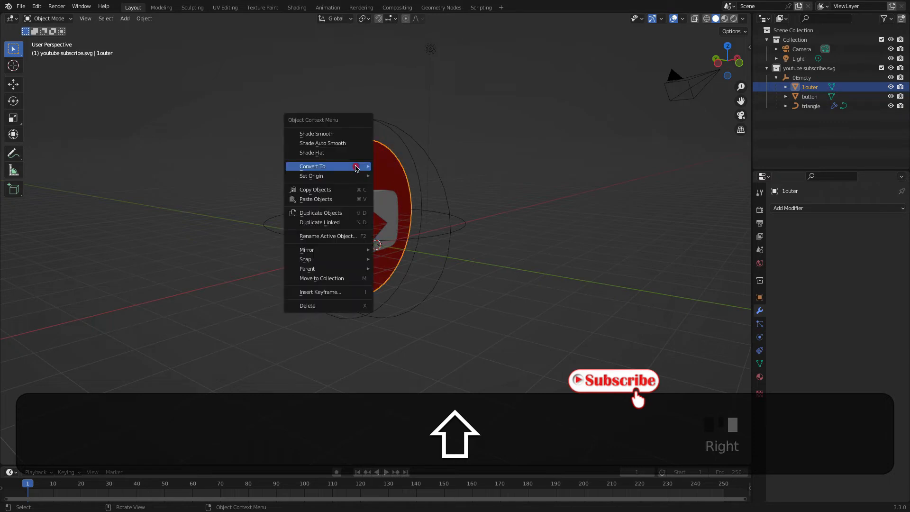
{"action": "mouse_move", "coordinate": [356, 168]}
{"action": "left_click", "coordinate": [385, 177]}
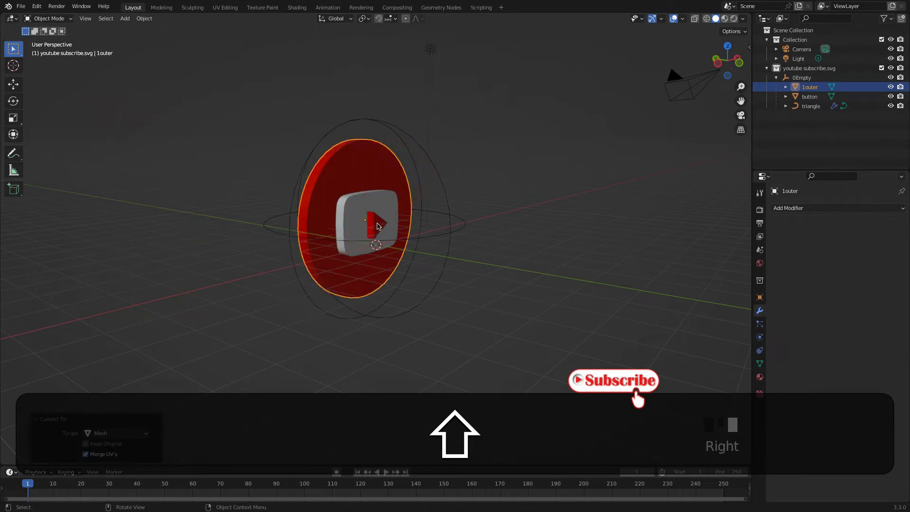
Convert the triangle curve to a mesh and deselect it
{"action": "left_click", "coordinate": [376, 220]}
{"action": "right_click", "coordinate": [376, 220]}
{"action": "mouse_move", "coordinate": [376, 220]}
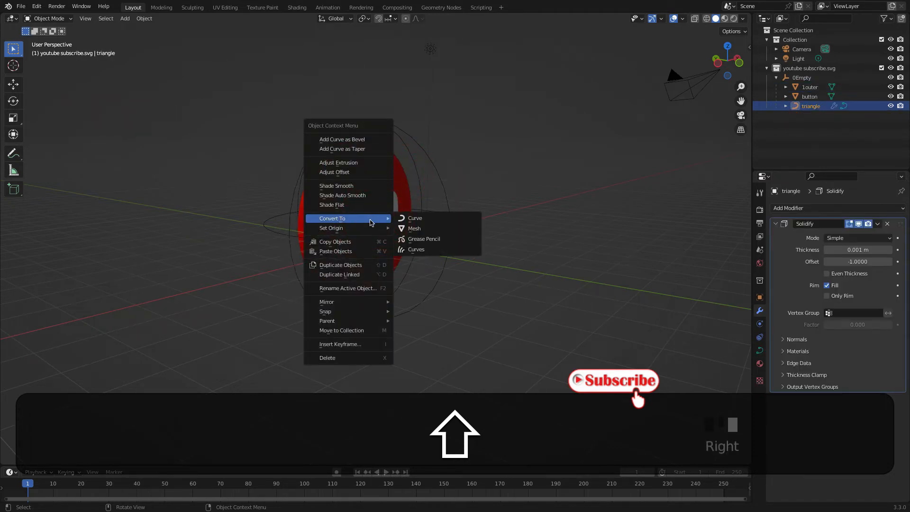
{"action": "left_click", "coordinate": [423, 232]}
{"action": "left_click", "coordinate": [534, 165]}
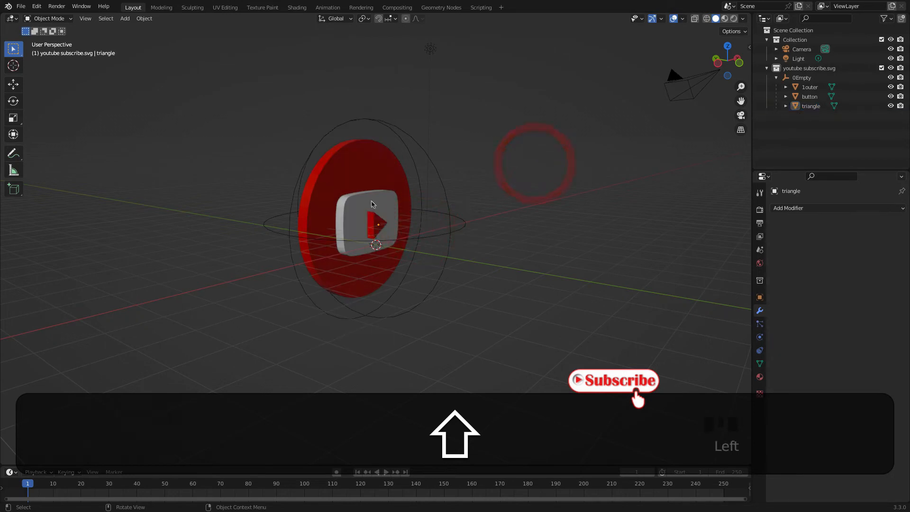
Inspect the converted button's mesh topology in Edit Mode, and return to Object Mode
{"action": "left_click", "coordinate": [370, 205]}
{"action": "key", "text": "Tab"}
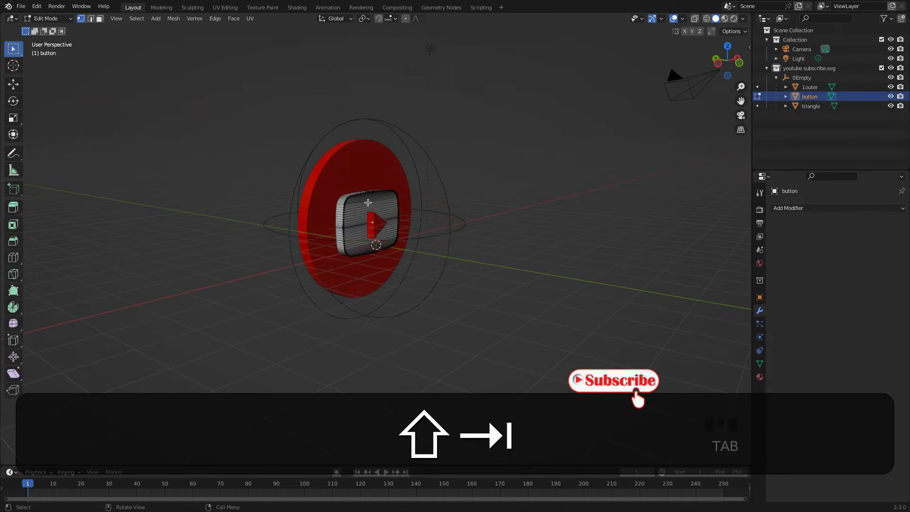
{"action": "scroll", "coordinate": [353, 211], "scroll_direction": "up", "scroll_amount": 3}
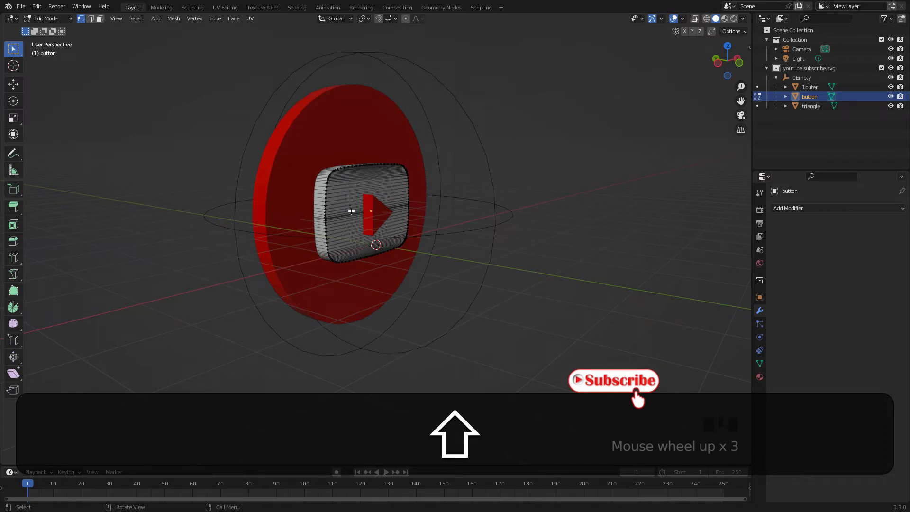
{"action": "key", "text": "Tab"}
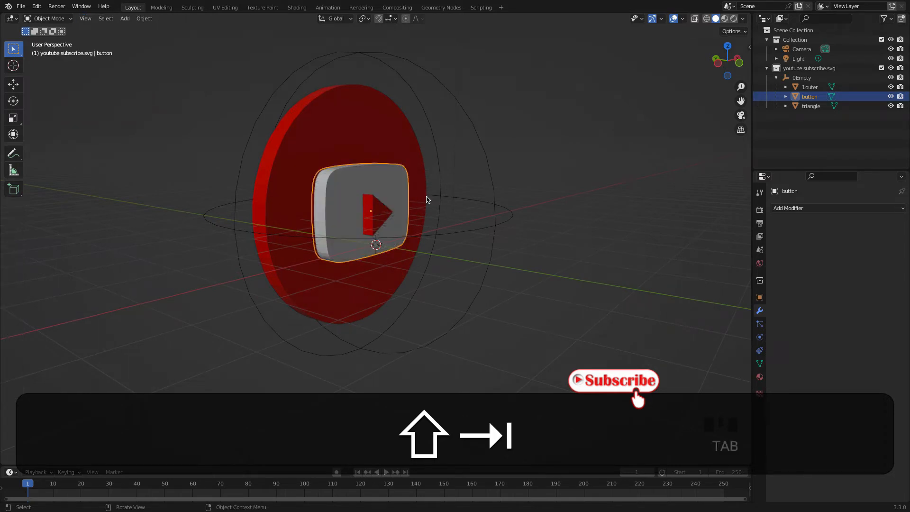
Apply Shade Smooth to the red outer disc
{"action": "left_click", "coordinate": [326, 106]}
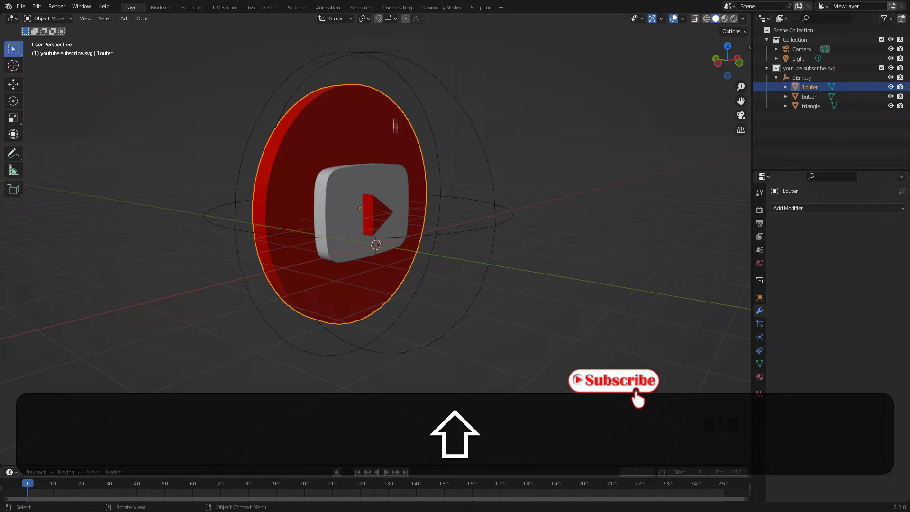
{"action": "right_click", "coordinate": [324, 107]}
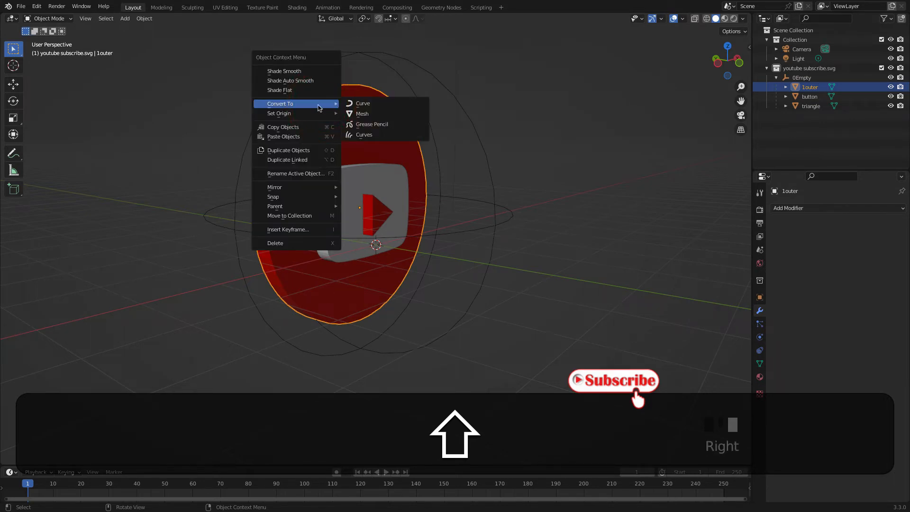
{"action": "left_click", "coordinate": [303, 72]}
{"action": "middle_click_drag", "start_coordinate": [347, 142], "coordinate": [452, 146]}
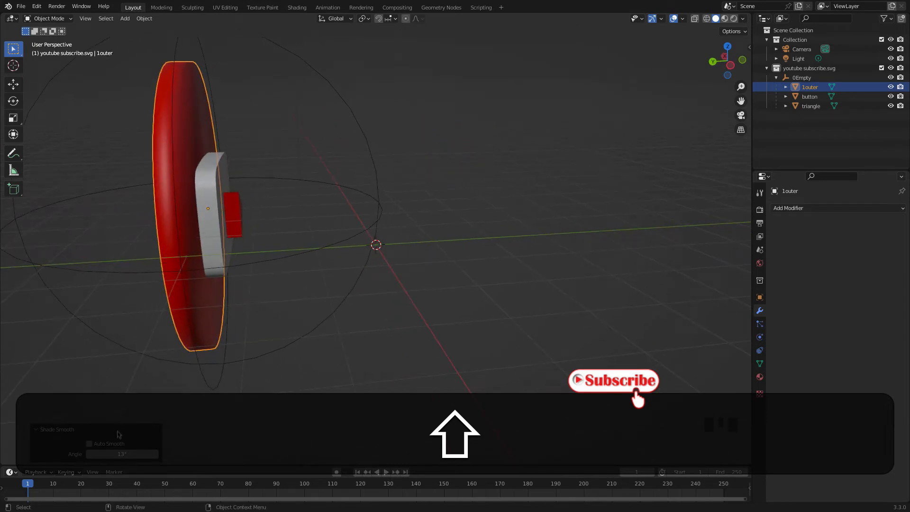
Set the Shade Smooth angle of the outer disc to 30° and deselect the disc
{"action": "left_click", "coordinate": [106, 453]}
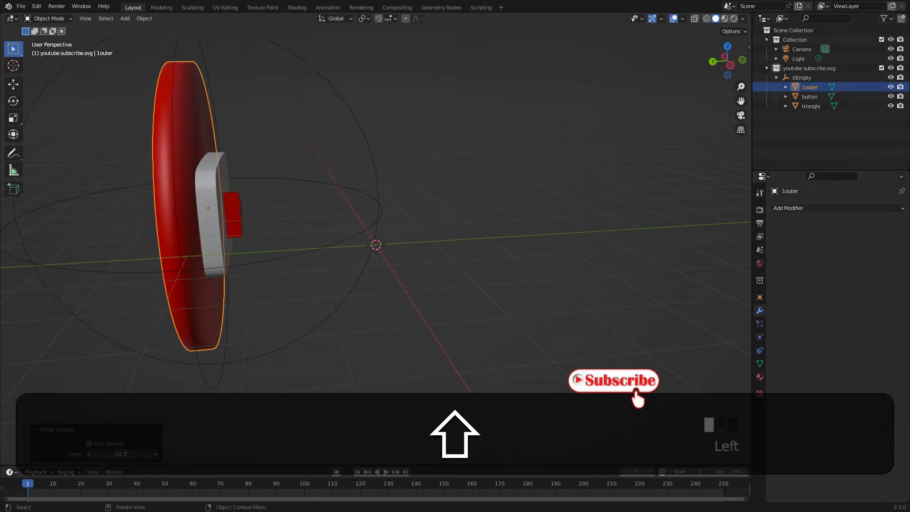
{"action": "left_click_drag", "start_coordinate": [121, 454], "coordinate": [123, 456]}
{"action": "left_click", "coordinate": [156, 455]}
{"action": "left_click", "coordinate": [156, 454]}
{"action": "left_click", "coordinate": [156, 455]}
{"action": "left_click", "coordinate": [156, 454]}
{"action": "left_click", "coordinate": [156, 455]}
{"action": "left_click", "coordinate": [112, 454]}
{"action": "type", "text": "30"}
{"action": "key", "text": "Return"}
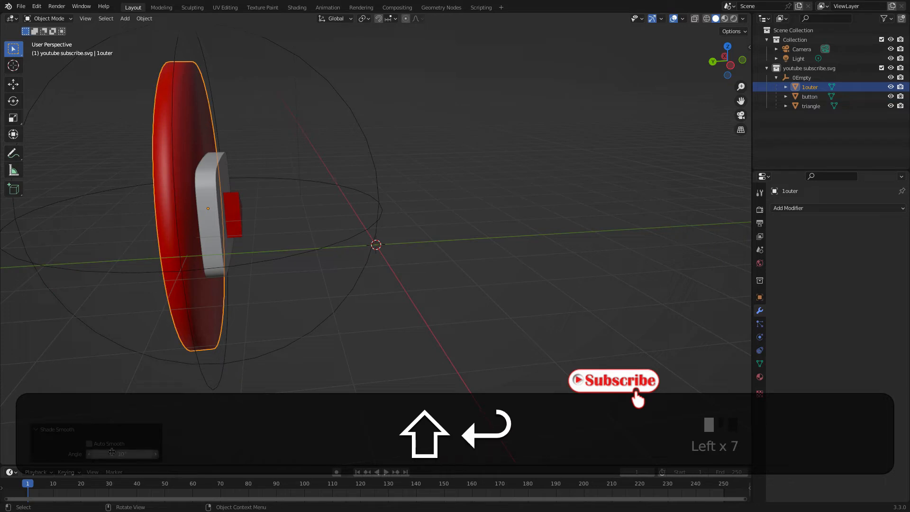
{"action": "left_click", "coordinate": [412, 303]}
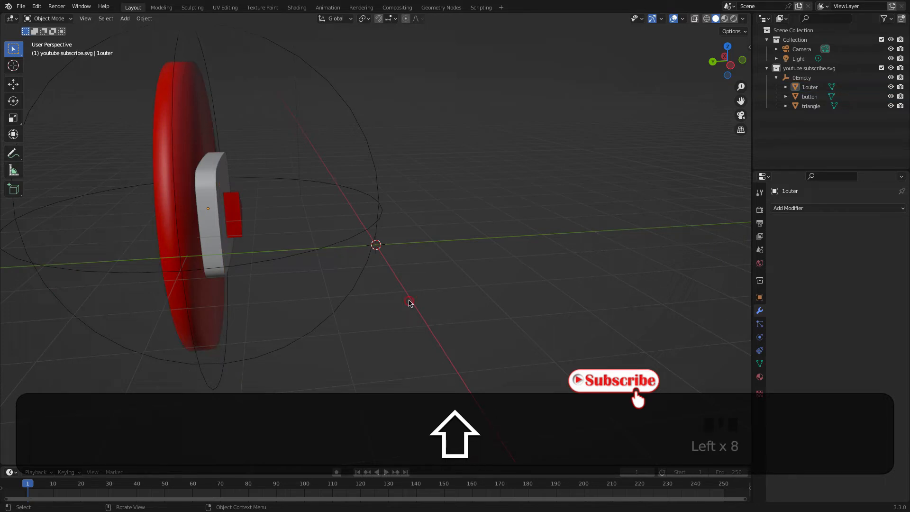
Add one loop cut around the outer disc's rim in Edit Mode and slide it towards the front face
{"action": "left_click", "coordinate": [198, 142]}
{"action": "key", "text": "Tab"}
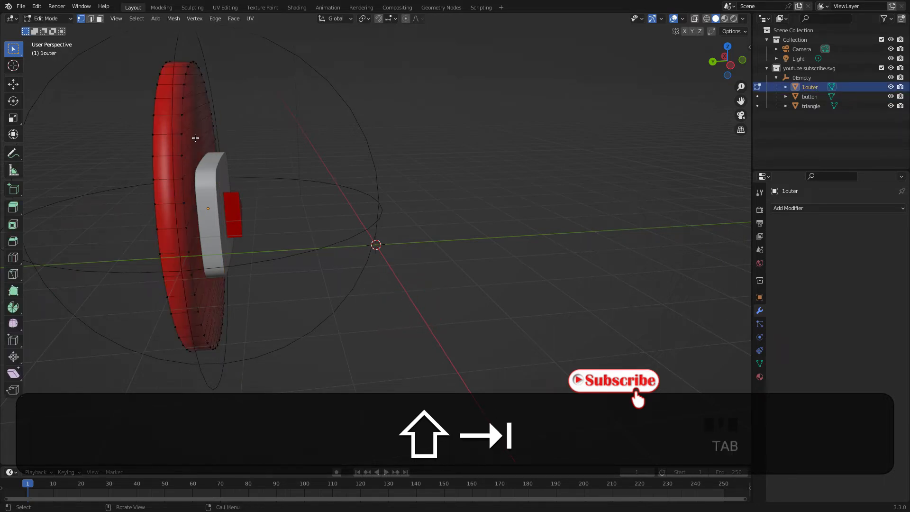
{"action": "middle_click_drag", "start_coordinate": [229, 146], "coordinate": [172, 143]}
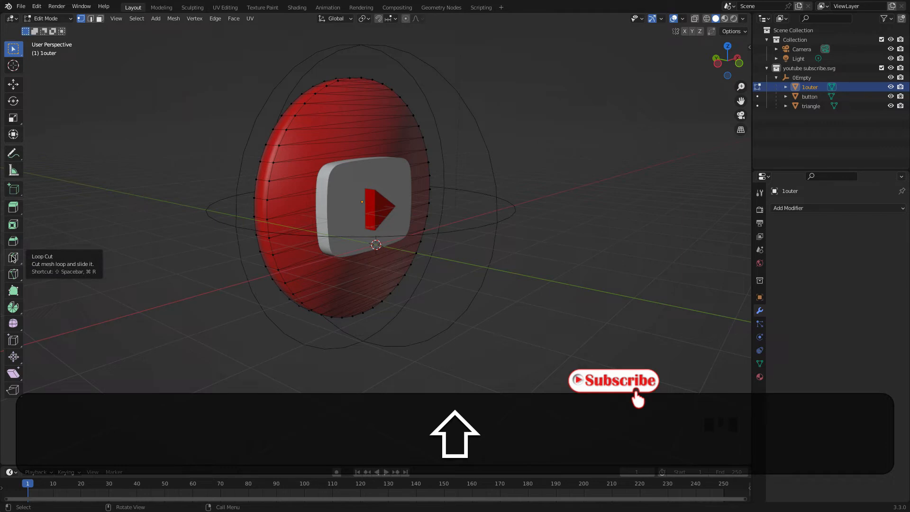
{"action": "left_click", "coordinate": [13, 258]}
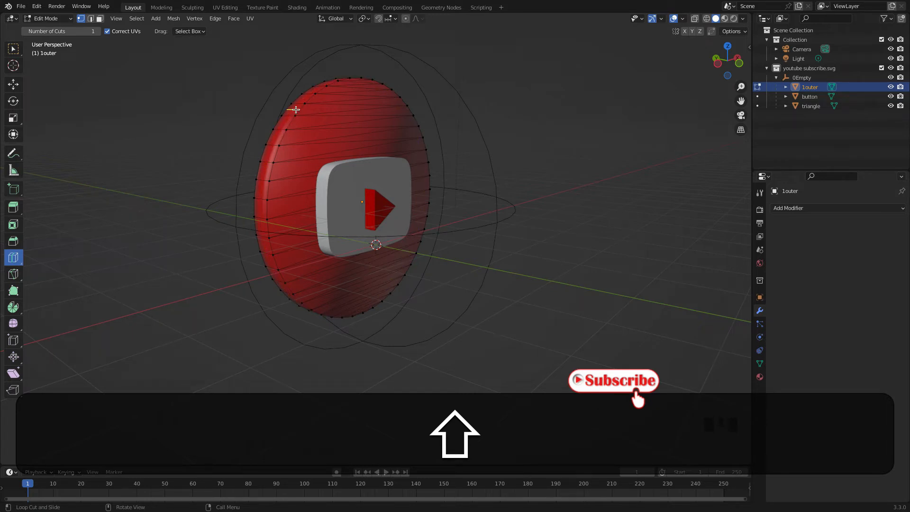
{"action": "mouse_move", "coordinate": [296, 110]}
{"action": "left_mouse_down"}
{"action": "mouse_move", "coordinate": [314, 105]}
{"action": "mouse_move", "coordinate": [301, 105]}
{"action": "left_mouse_up"}
Add a second loop cut around the disc's rim, slid towards the back face, and return to Object Mode
{"action": "scroll", "coordinate": [313, 123], "scroll_direction": "up", "scroll_amount": 2}
{"action": "middle_click_drag", "start_coordinate": [312, 124], "coordinate": [346, 154]}
{"action": "left_click_drag", "start_coordinate": [142, 135], "coordinate": [120, 131]}
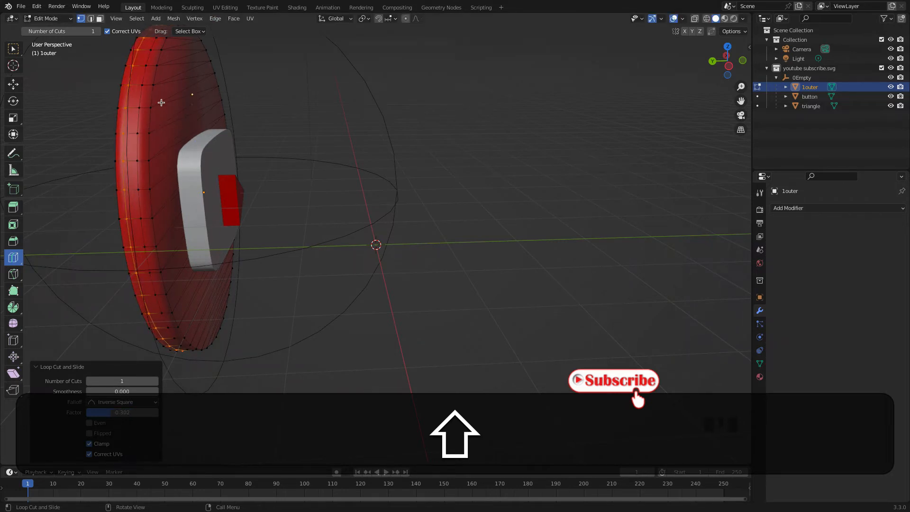
{"action": "middle_click_drag", "start_coordinate": [264, 170], "coordinate": [175, 180]}
{"action": "scroll", "coordinate": [174, 180], "scroll_direction": "down", "scroll_amount": 2}
{"action": "middle_click_drag", "start_coordinate": [234, 201], "coordinate": [483, 178]}
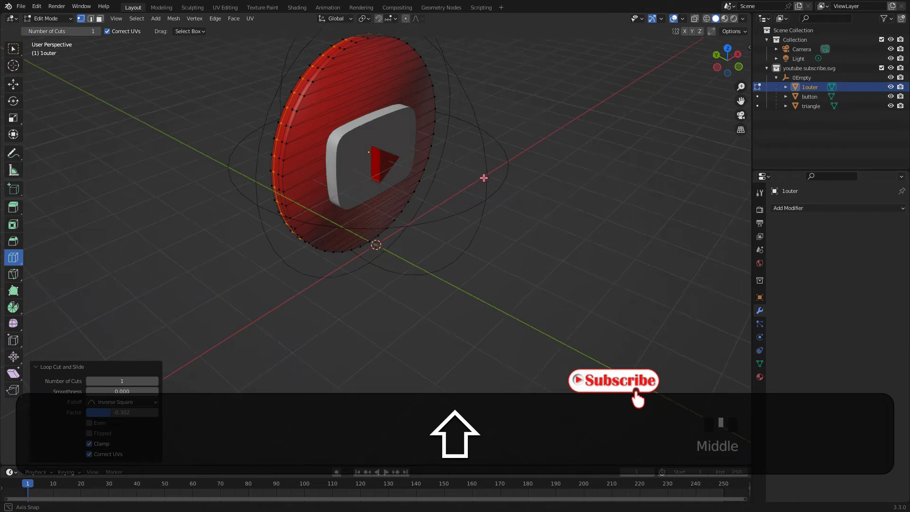
{"action": "left_click", "coordinate": [14, 49]}
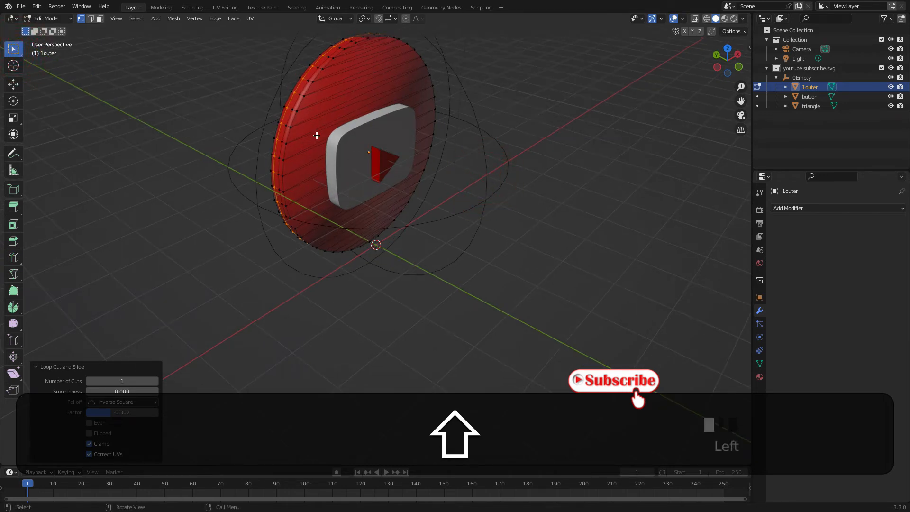
{"action": "key", "text": "Tab"}
Apply Shade Smooth to the white button
{"action": "left_click", "coordinate": [359, 143]}
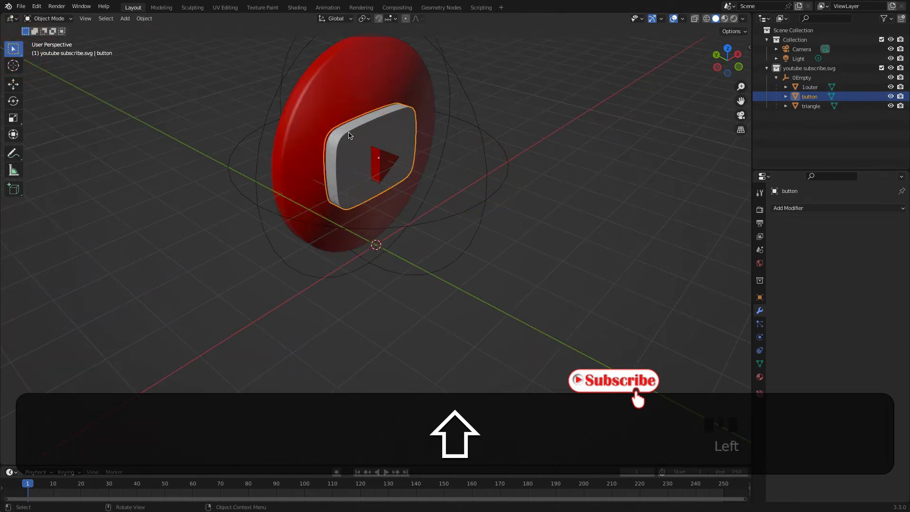
{"action": "right_click", "coordinate": [349, 135]}
{"action": "left_click", "coordinate": [349, 134]}
{"action": "middle_click_drag", "start_coordinate": [343, 132], "coordinate": [414, 142]}
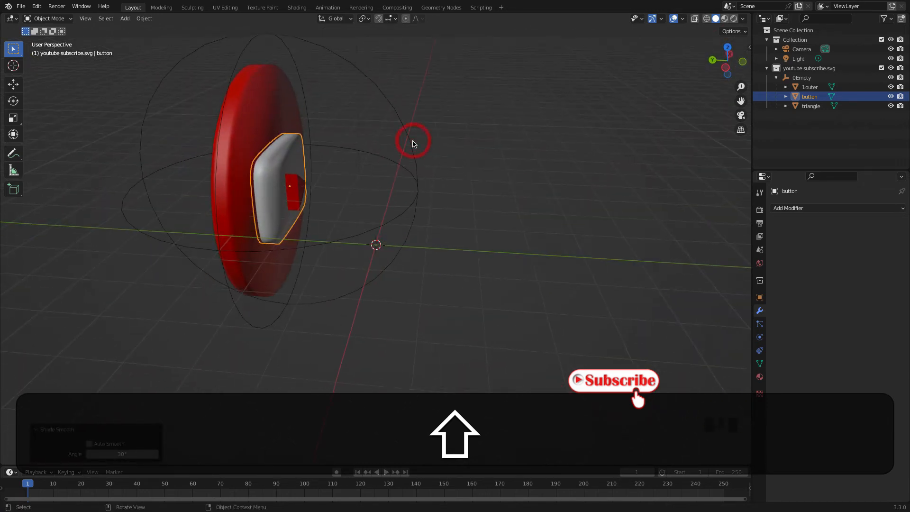
Add two loop cuts around the button's side, one towards its front and one towards its back, and exit Edit Mode
{"action": "key", "text": "Tab"}
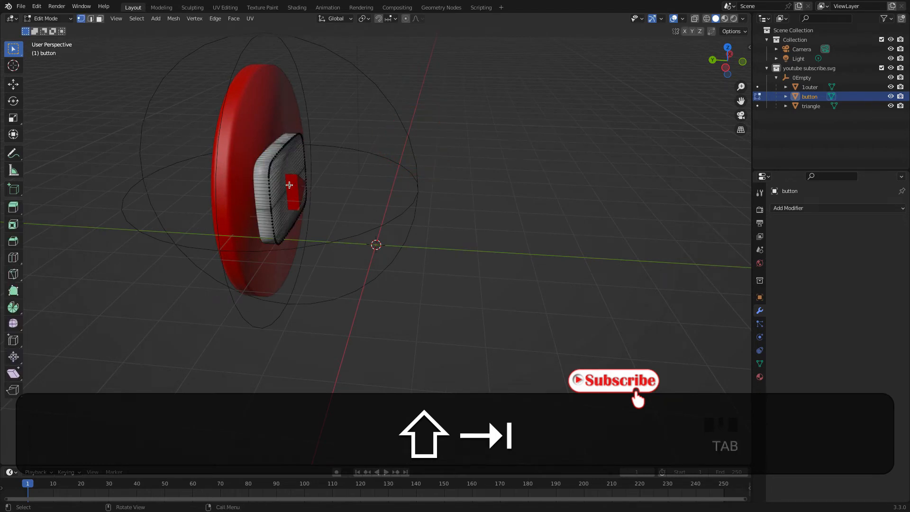
{"action": "left_click", "coordinate": [13, 258], "text": "shift"}
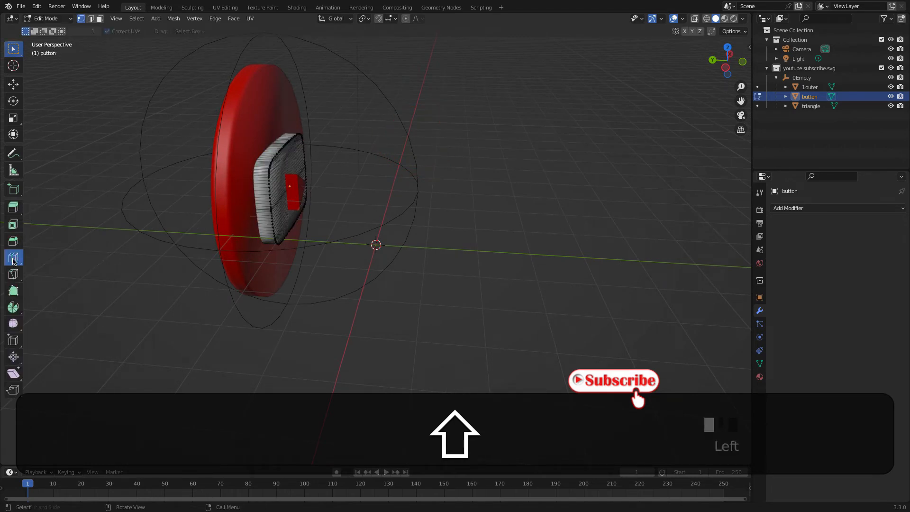
{"action": "left_click_drag", "start_coordinate": [266, 173], "coordinate": [268, 174]}
{"action": "middle_click_drag", "start_coordinate": [229, 152], "coordinate": [397, 193]}
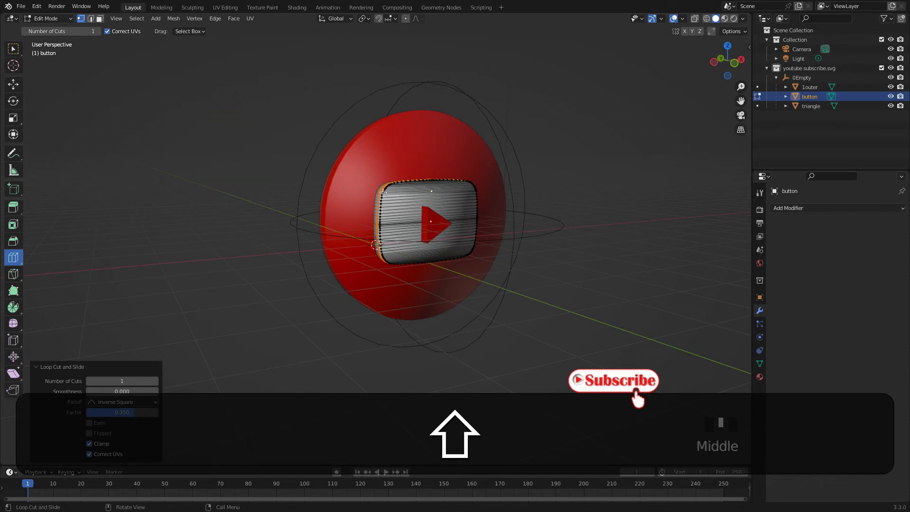
{"action": "left_click_drag", "start_coordinate": [379, 190], "coordinate": [372, 189]}
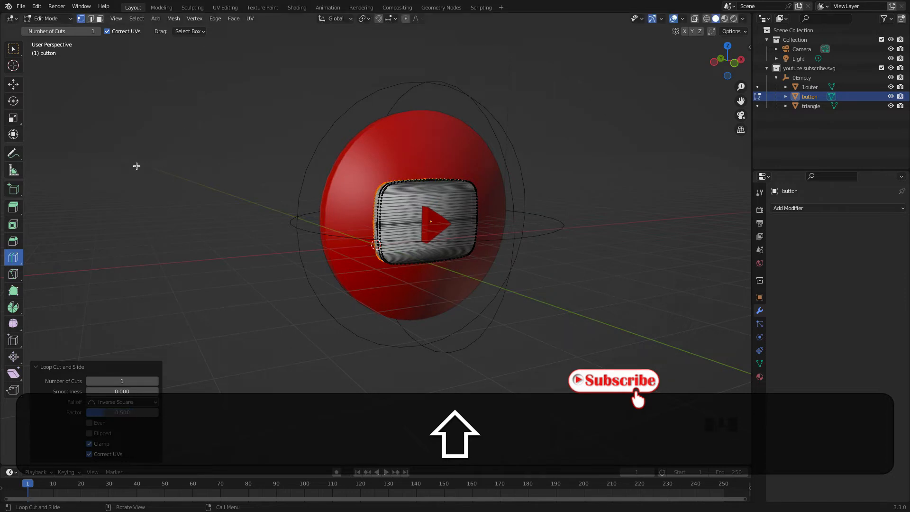
{"action": "key", "text": "Tab"}
In the right orthographic view, move the triangle's entire mesh about -0.21 m along the global Y axis, in front of the button
{"action": "middle_click_drag", "start_coordinate": [404, 215], "coordinate": [212, 243]}
{"action": "scroll", "coordinate": [212, 243], "scroll_direction": "down", "scroll_amount": 3}
{"action": "middle_click_drag", "start_coordinate": [504, 254], "coordinate": [591, 264]}
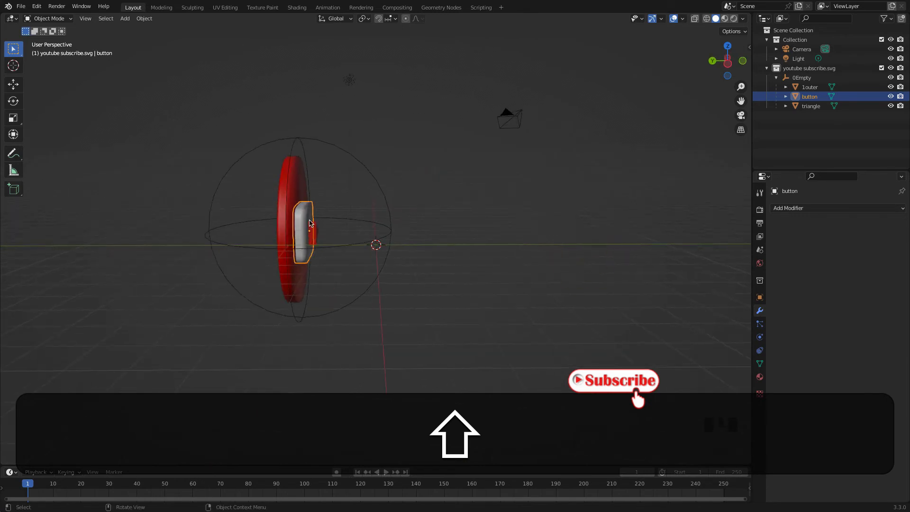
{"action": "scroll", "coordinate": [308, 223], "scroll_direction": "up", "scroll_amount": 3}
{"action": "key", "text": "KP_3"}
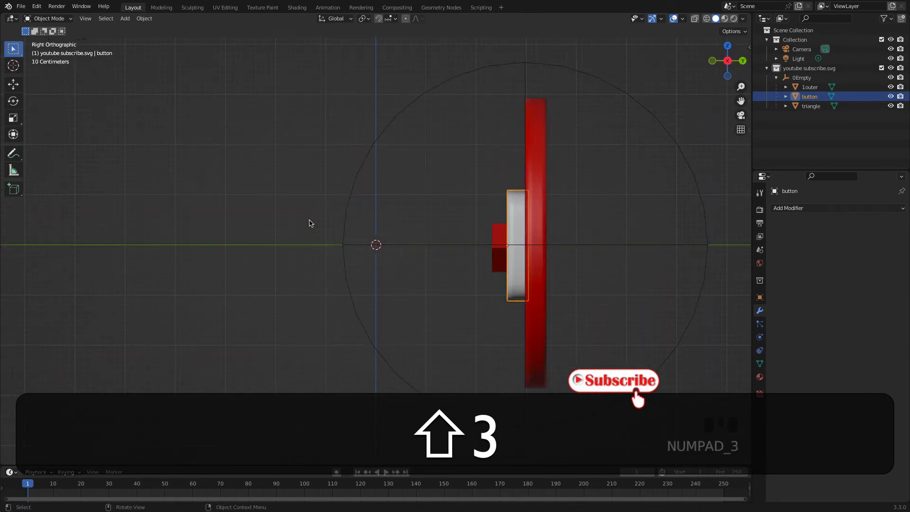
{"action": "left_click", "coordinate": [494, 239]}
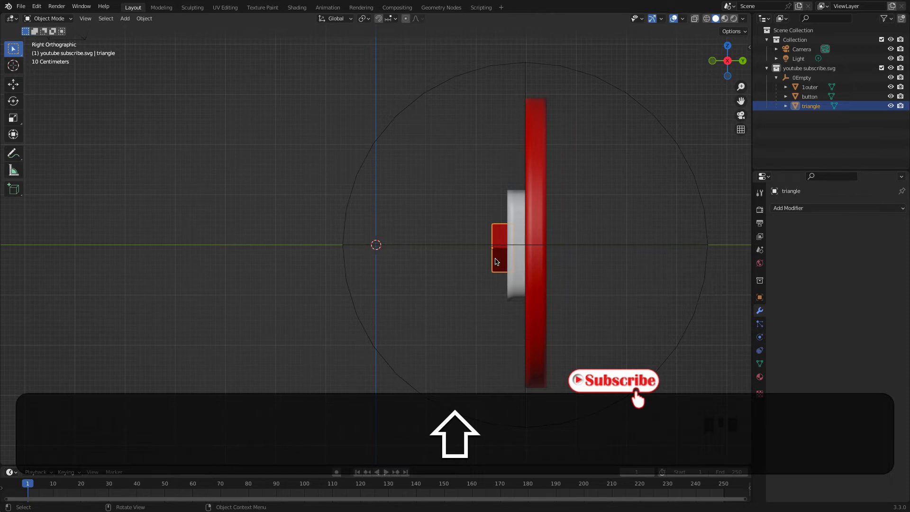
{"action": "key", "text": "Tab"}
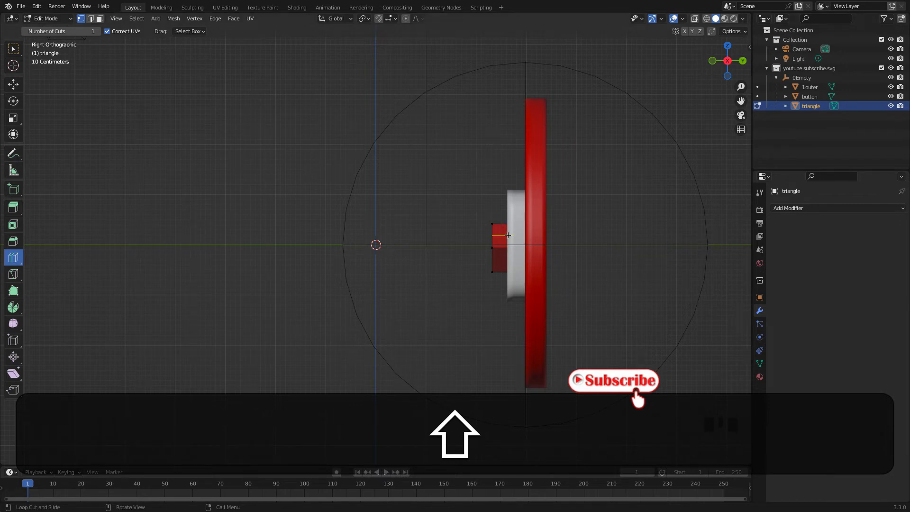
{"action": "key", "text": "shift+a"}
{"action": "left_click", "coordinate": [501, 183]}
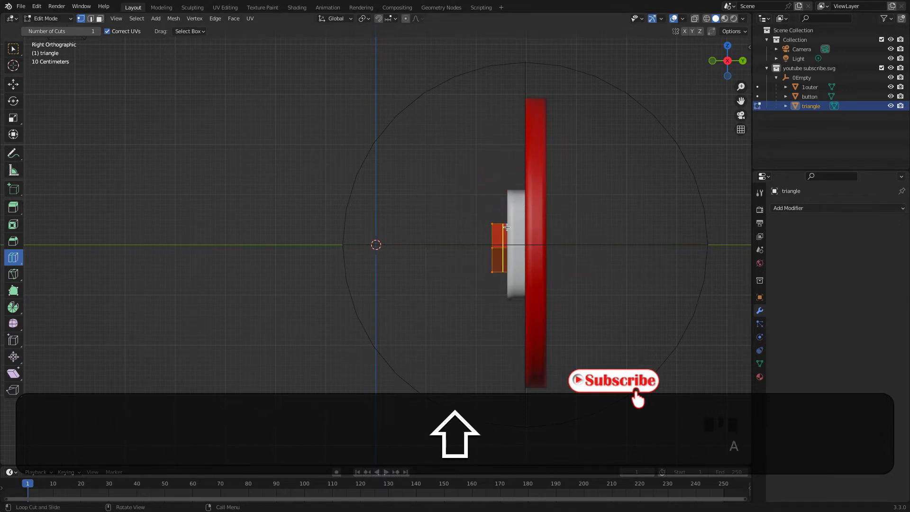
{"action": "key", "text": "shift+g"}
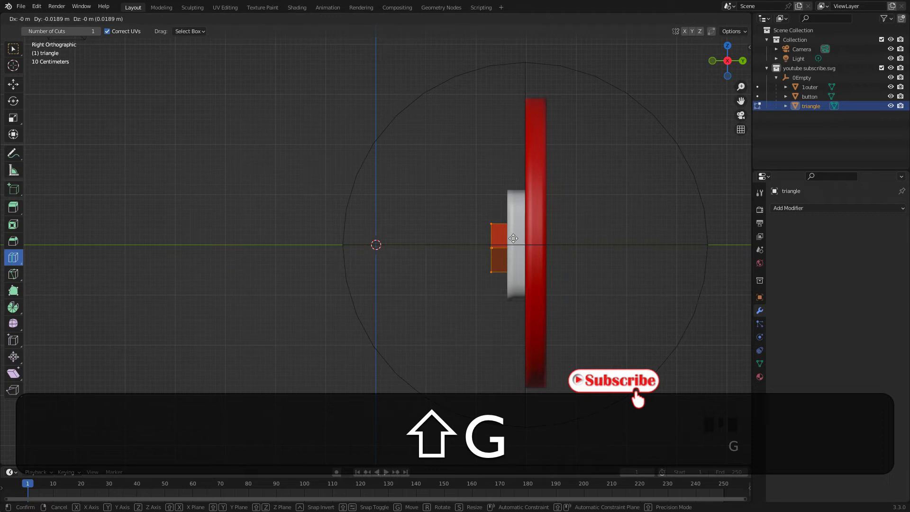
{"action": "key", "text": "shift+y"}
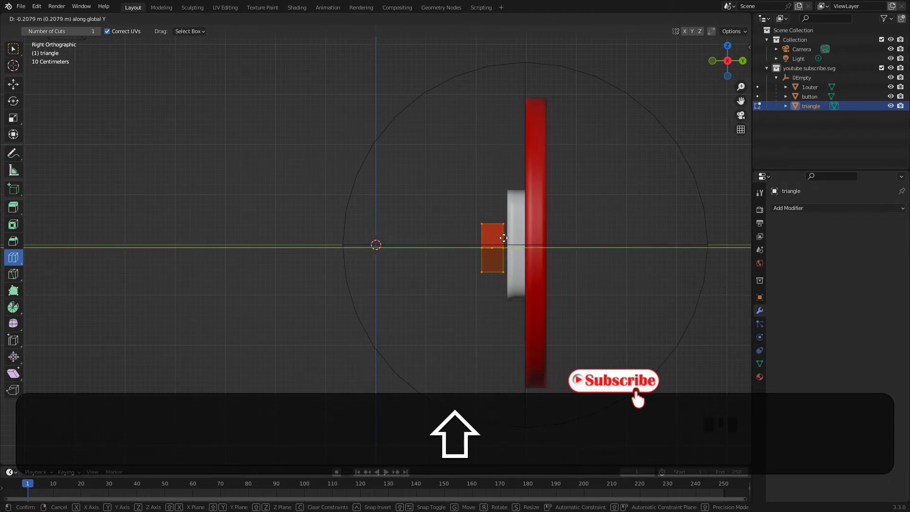
{"action": "left_click", "coordinate": [503, 238]}
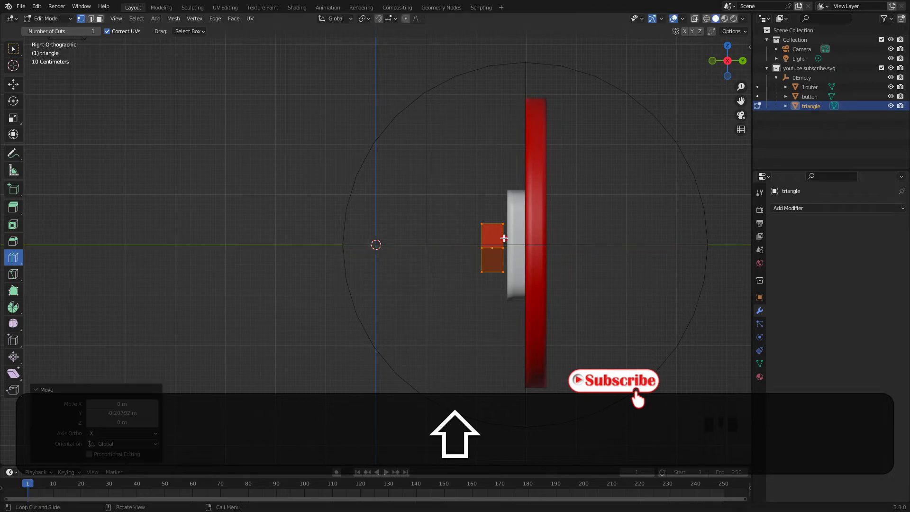
Move the white button's entire mesh about -0.20 m along the global Y axis so it overlaps the triangle, and return to Object Mode
{"action": "key", "text": "Tab"}
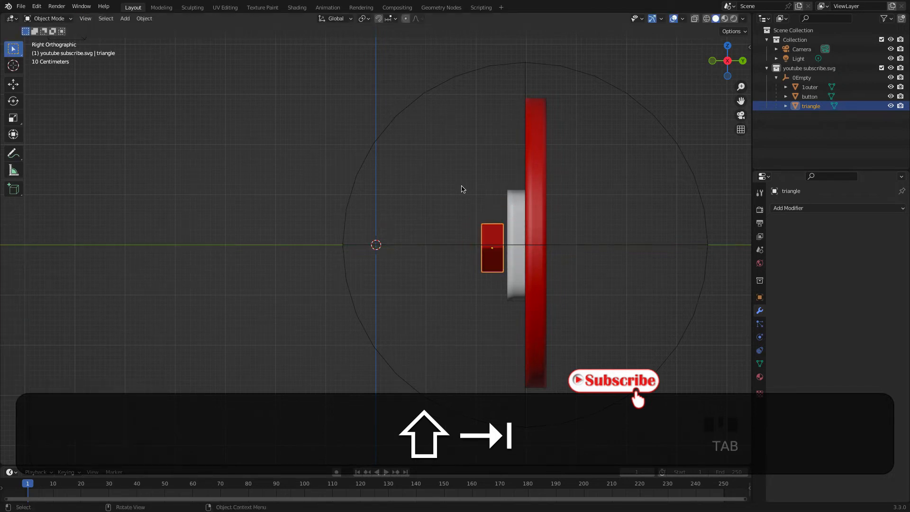
{"action": "left_click", "coordinate": [520, 211], "text": "shift"}
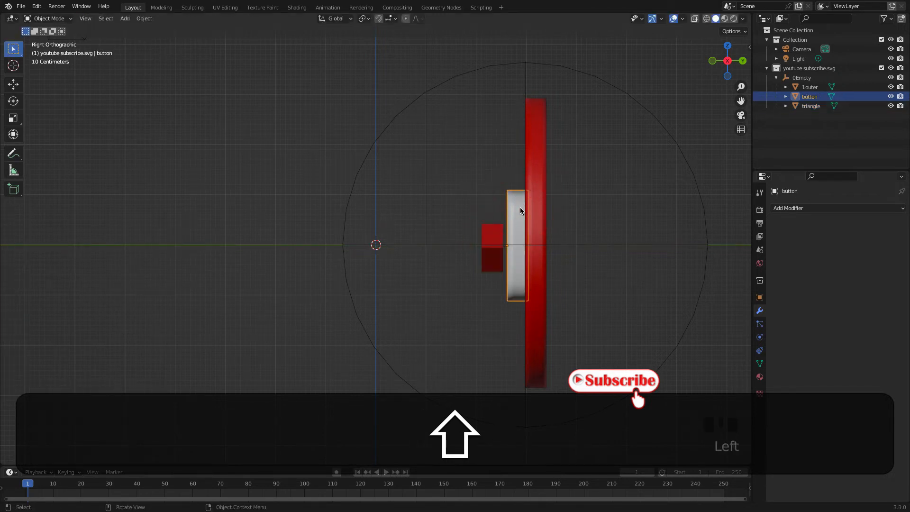
{"action": "key", "text": "Tab"}
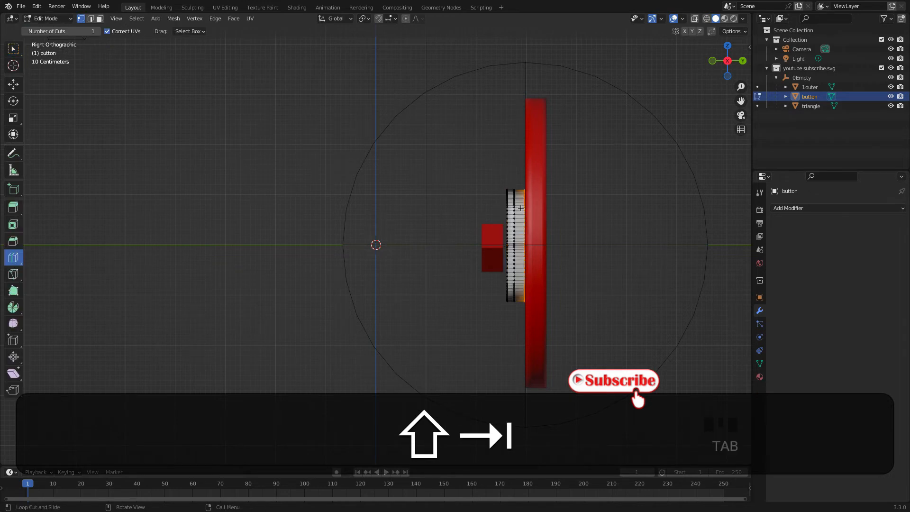
{"action": "key", "text": "shift+a"}
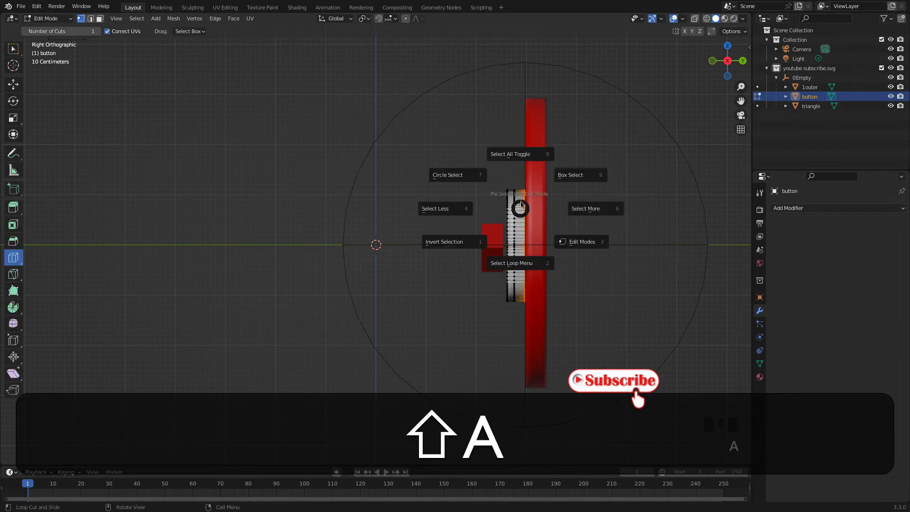
{"action": "left_click", "coordinate": [510, 156]}
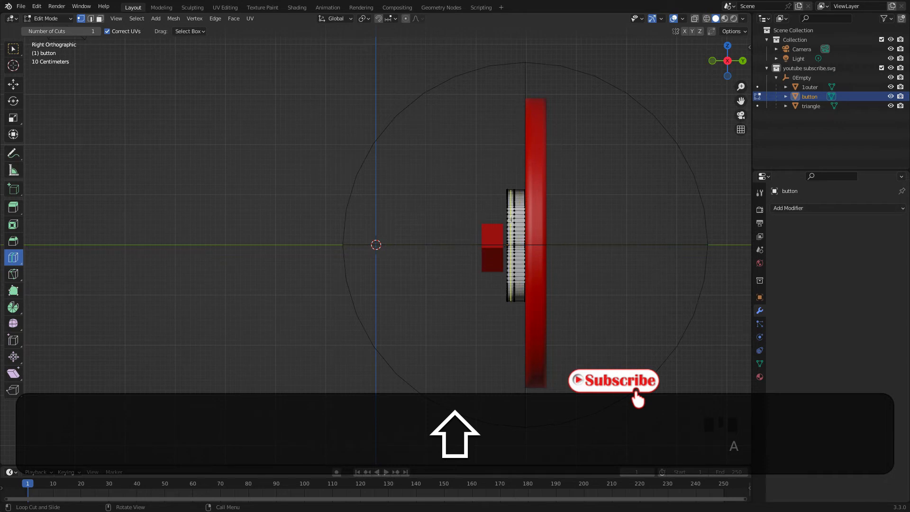
{"action": "key", "text": "shift+a"}
{"action": "left_click", "coordinate": [508, 171]}
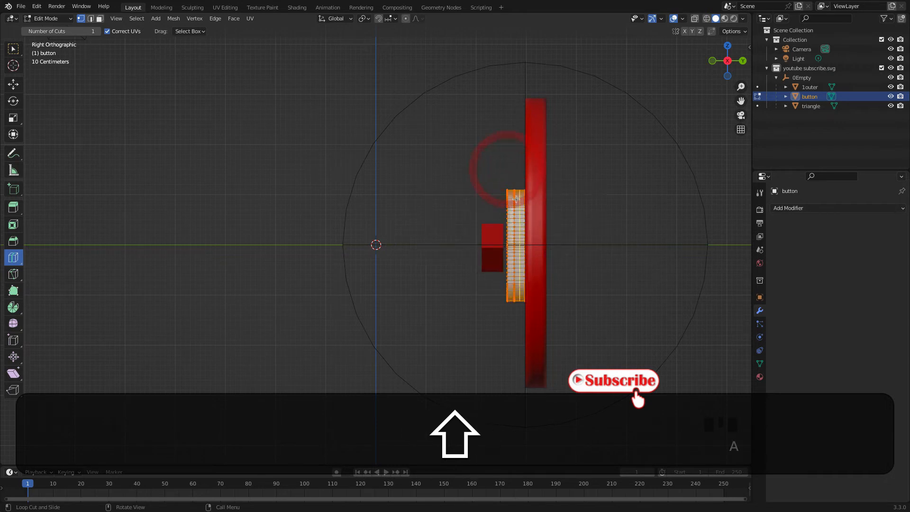
{"action": "key", "text": "g"}
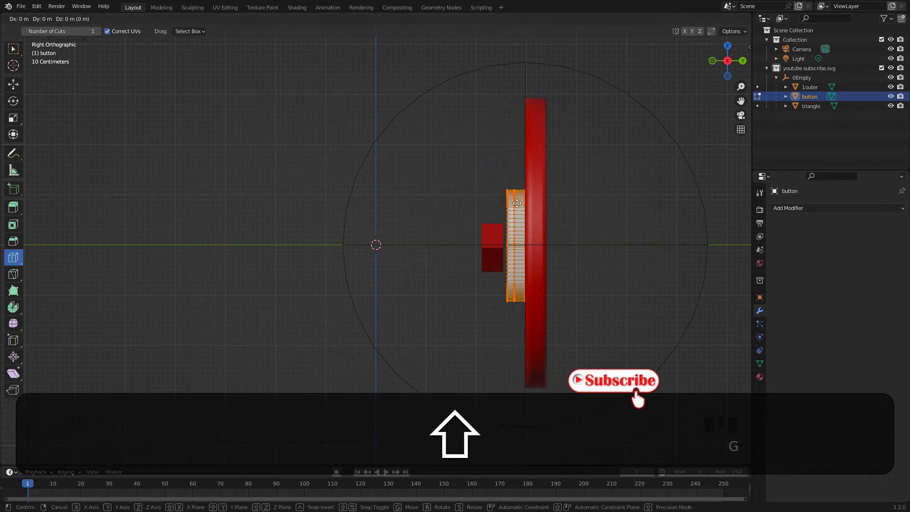
{"action": "key", "text": "y"}
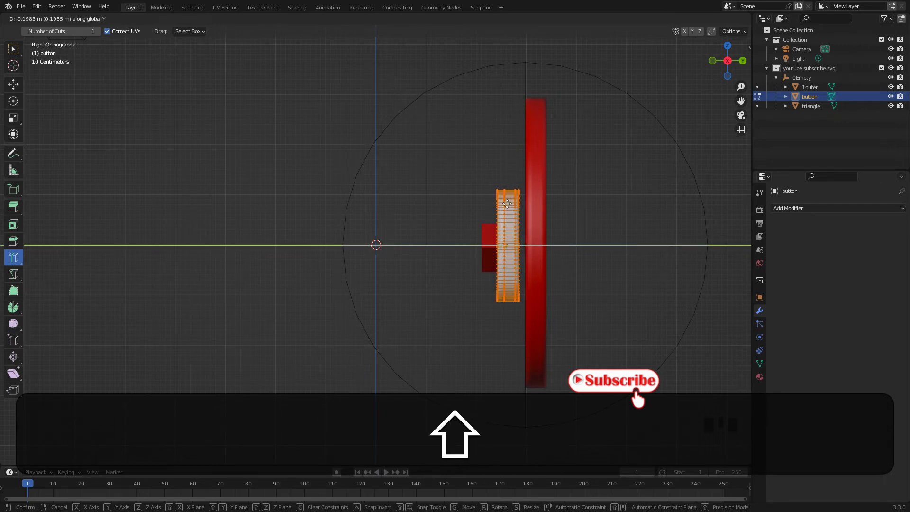
{"action": "left_click", "coordinate": [507, 204]}
{"action": "key", "text": "Tab"}
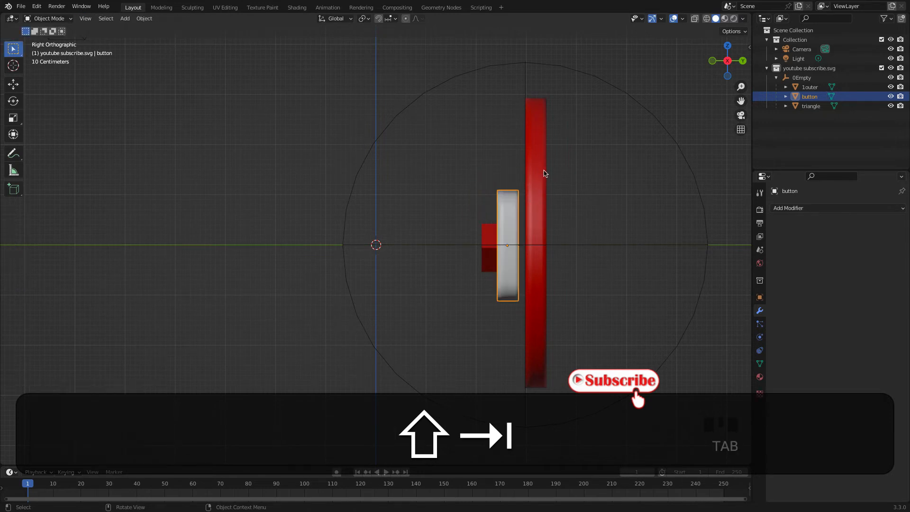
Move the red disc's entire mesh about -0.22 m along the global Y axis against the button's back, and switch to the Select Box tool
{"action": "left_click", "coordinate": [540, 175]}
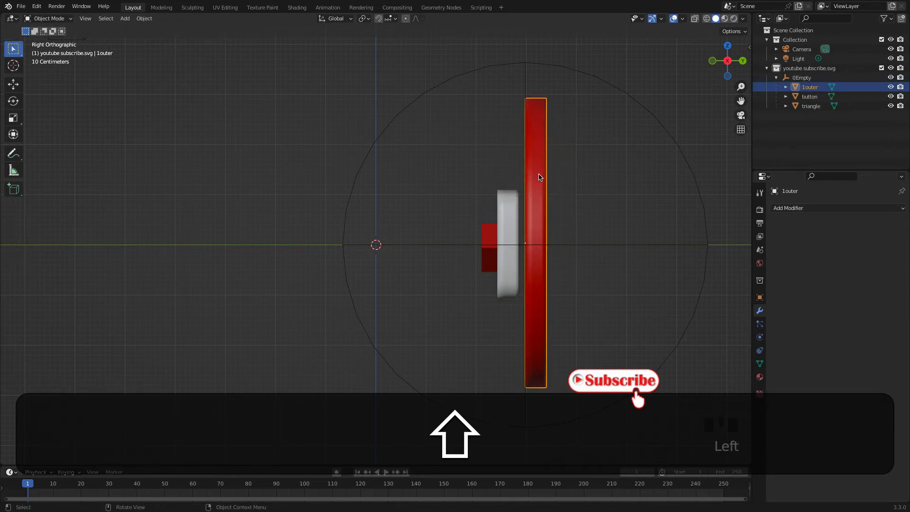
{"action": "key", "text": "Tab"}
{"action": "key", "text": "shift+a"}
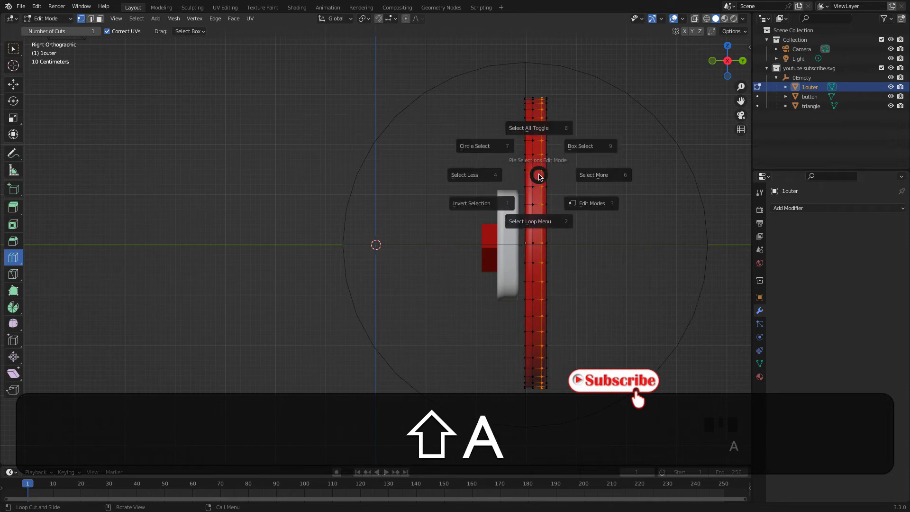
{"action": "left_click", "coordinate": [536, 122]}
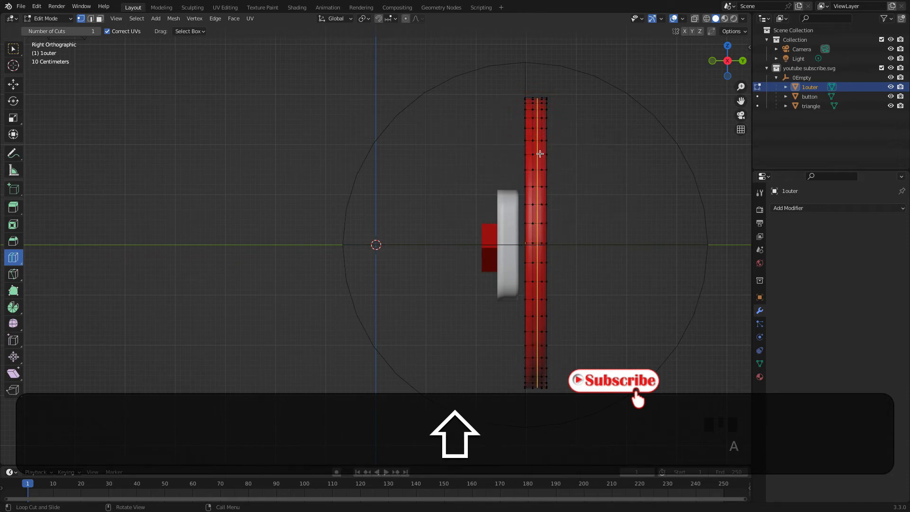
{"action": "key", "text": "shift+a"}
{"action": "left_click", "coordinate": [534, 105]}
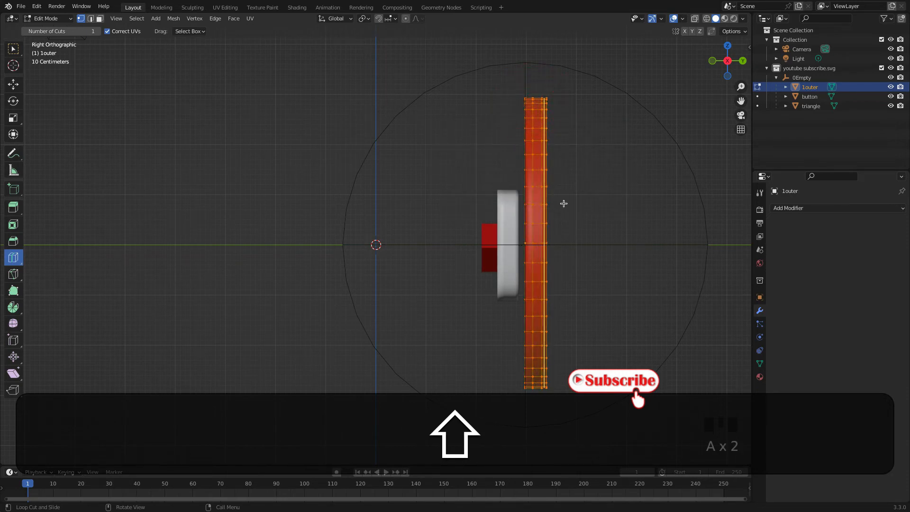
{"action": "key", "text": "shift+g"}
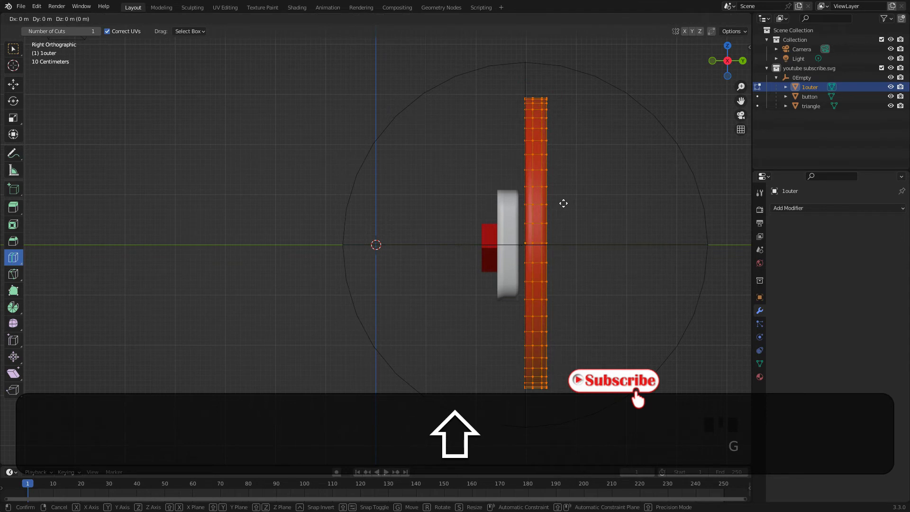
{"action": "key", "text": "shift+y"}
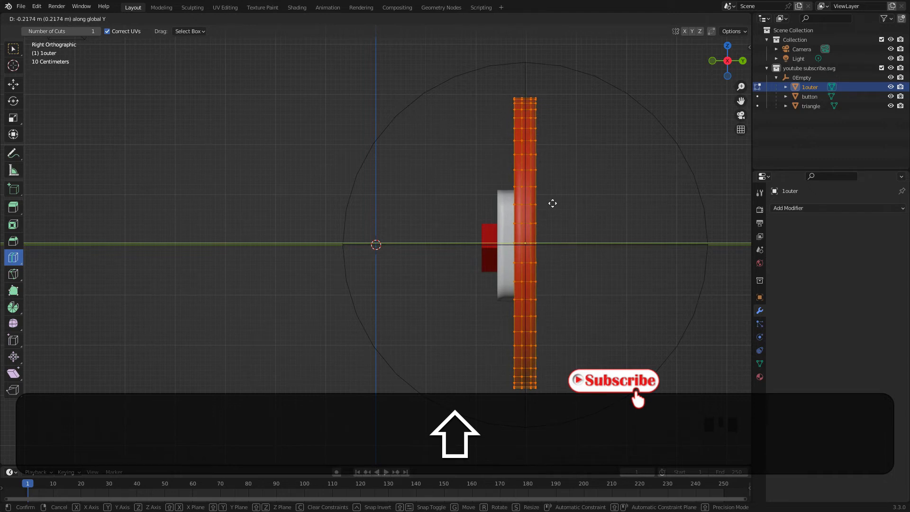
{"action": "left_click", "coordinate": [552, 203]}
{"action": "middle_click_drag", "start_coordinate": [403, 206], "coordinate": [558, 221]}
{"action": "left_click", "coordinate": [16, 54]}
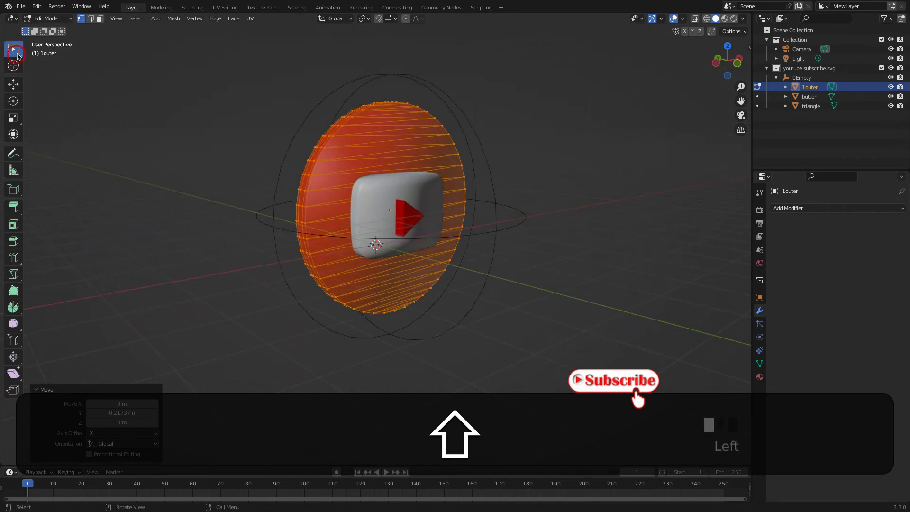